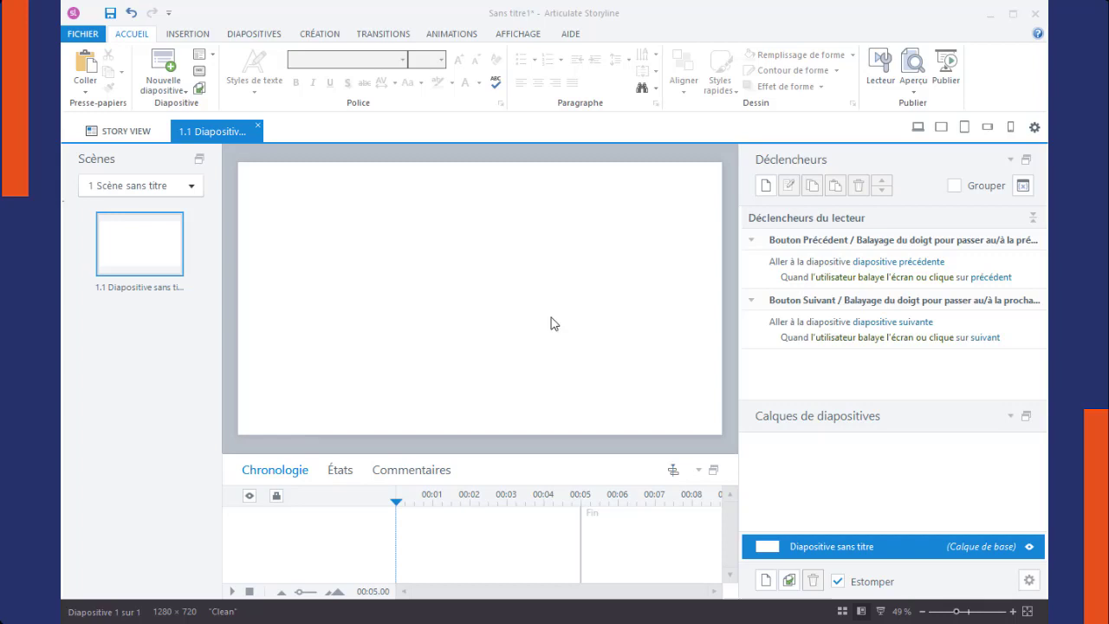
Step: Set the slide background to a solid light purple fill from the theme colours
right_click(439, 188)
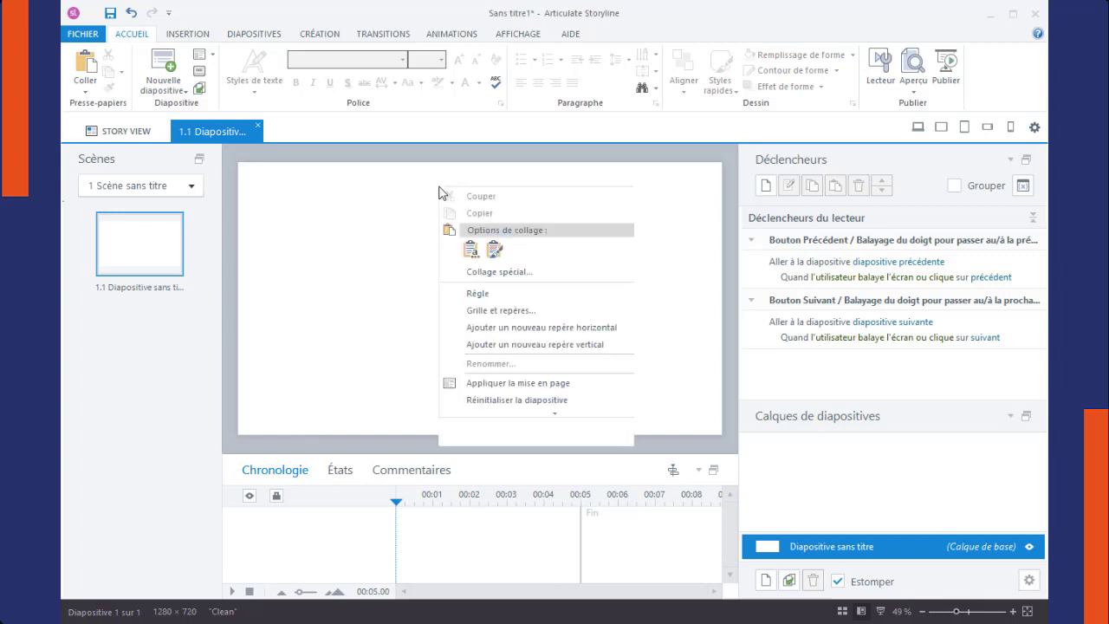
click(527, 419)
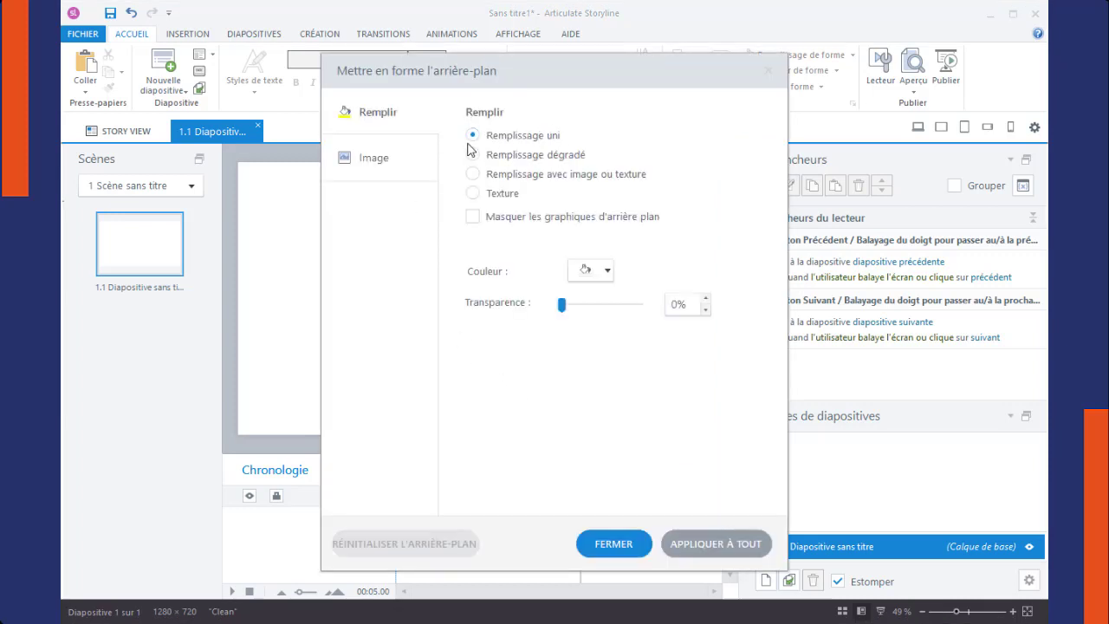
click(607, 272)
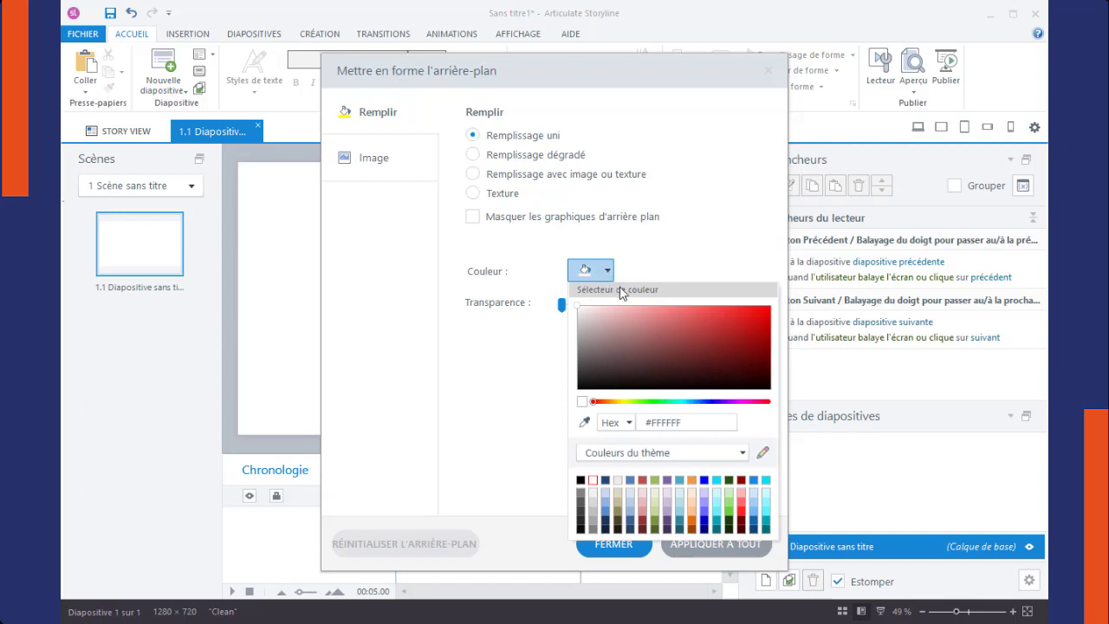
click(670, 495)
click(477, 453)
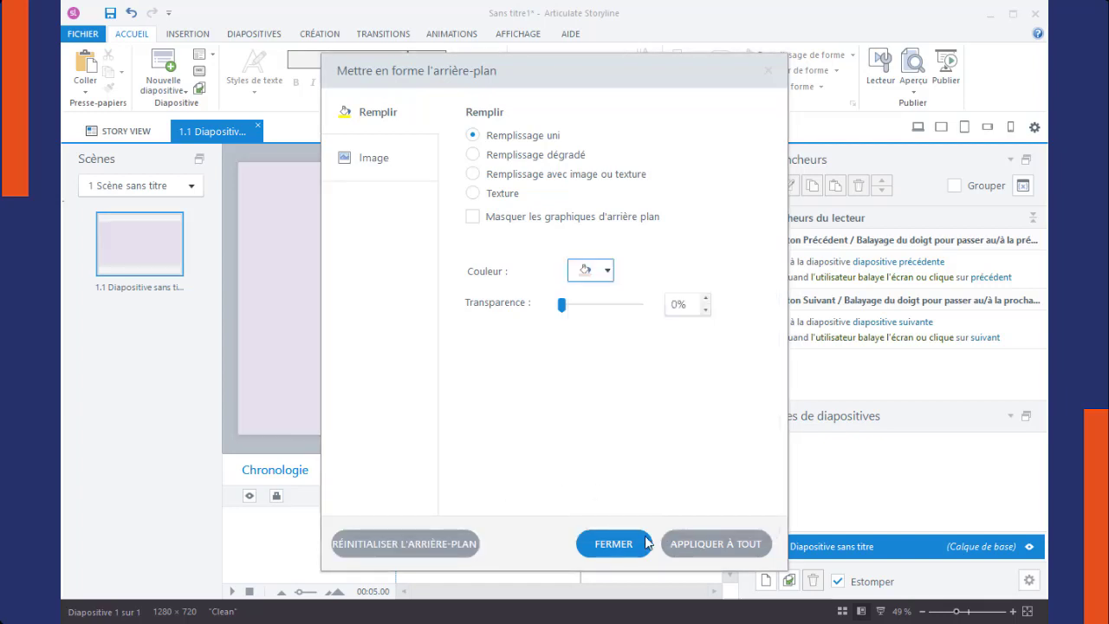
click(611, 542)
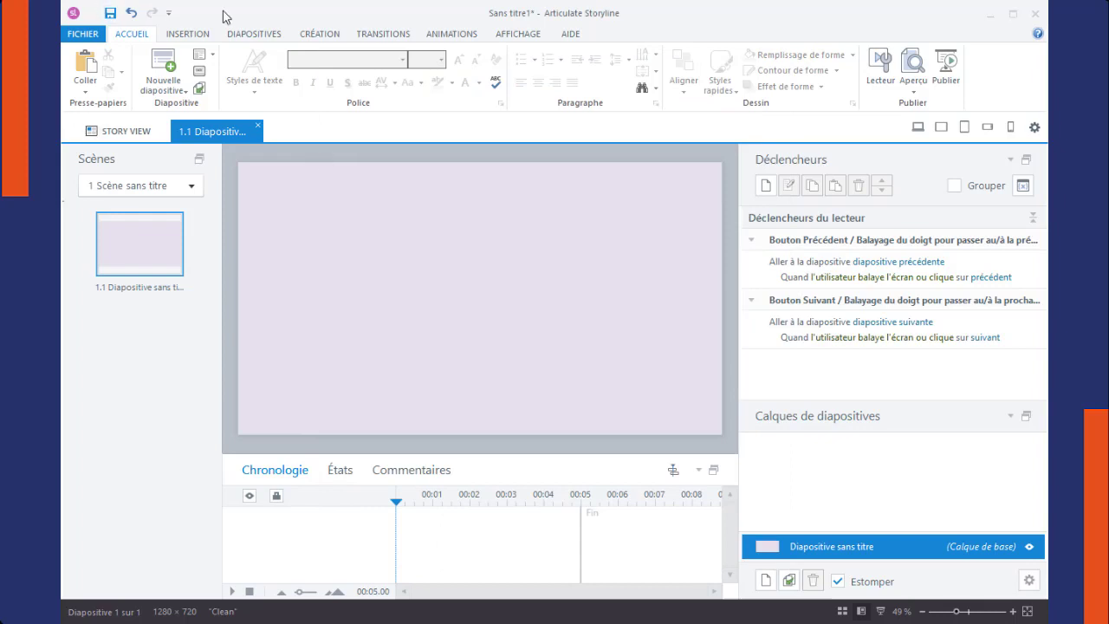
Step: Draw a rectangular bar about 1280 × 92 px across the upper part of the slide and apply the purple gradient shape style
click(181, 35)
click(422, 73)
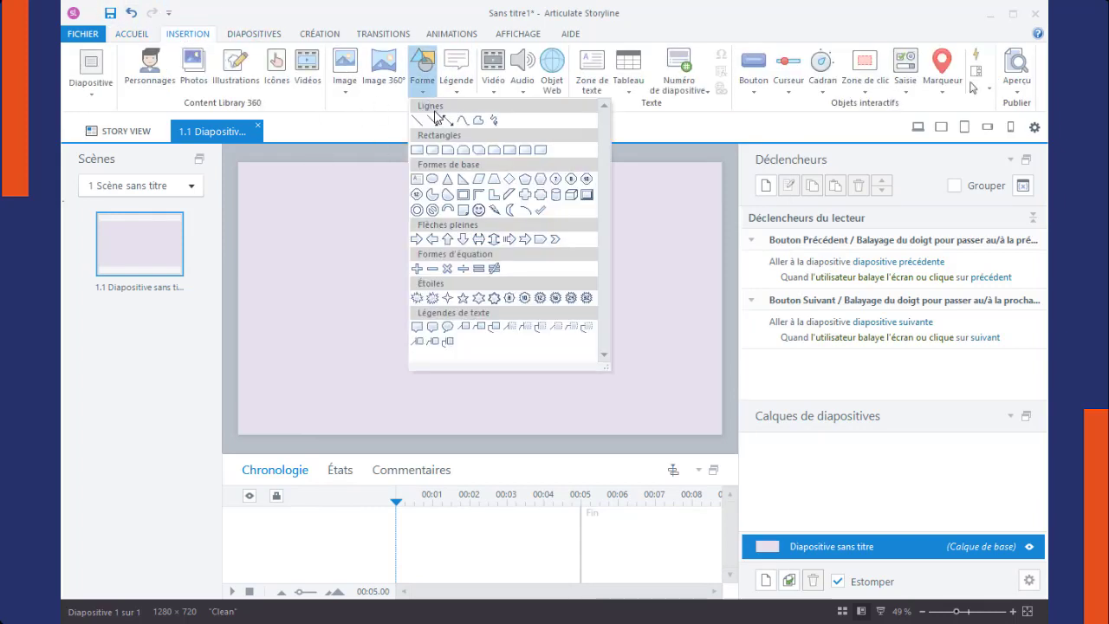
click(417, 149)
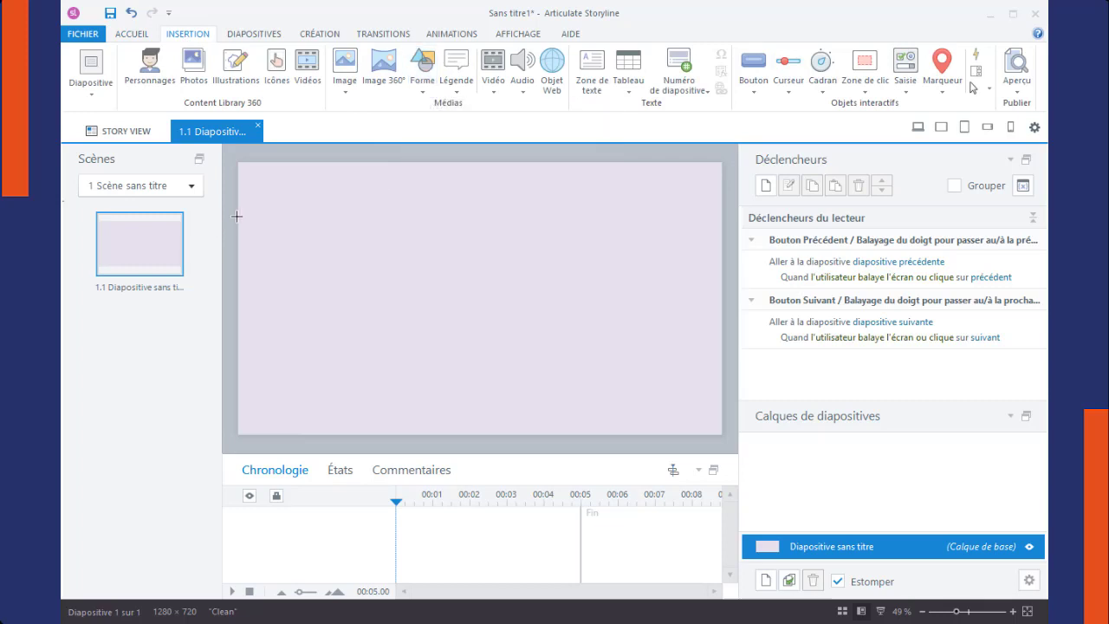
mouse_move(238, 217)
mouse_down()
mouse_move(488, 252)
mouse_move(724, 250)
mouse_move(694, 262)
mouse_up()
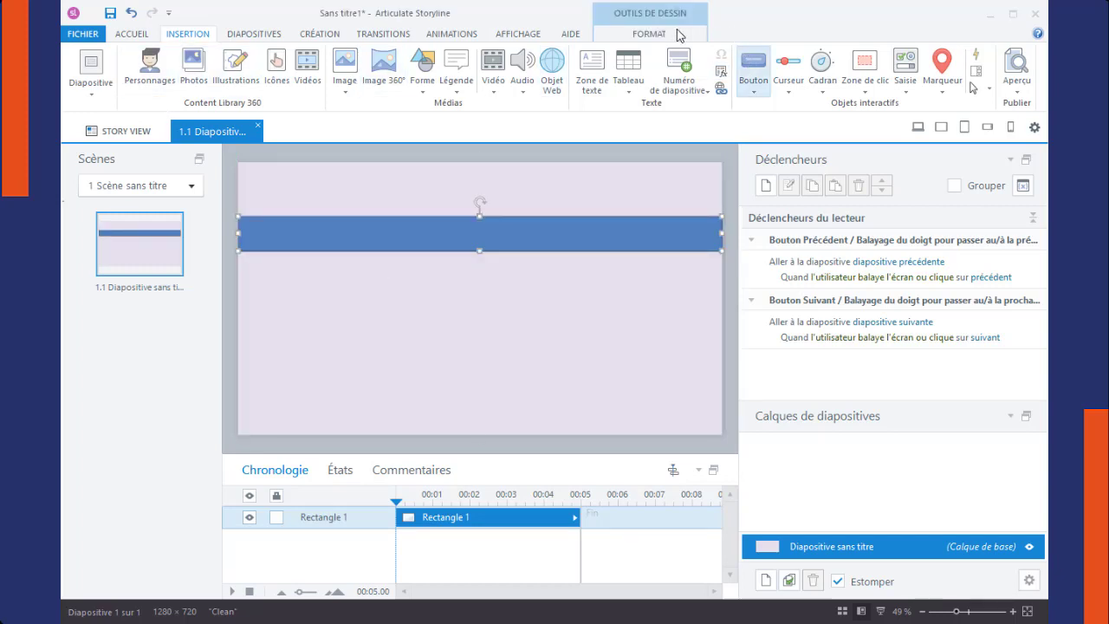
click(645, 35)
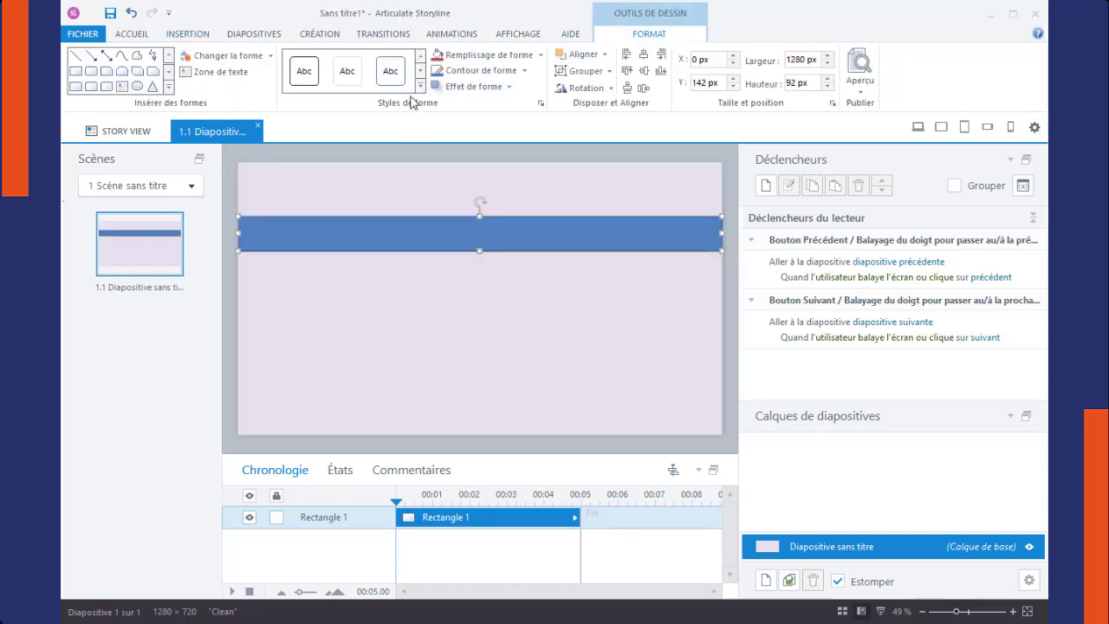
click(417, 91)
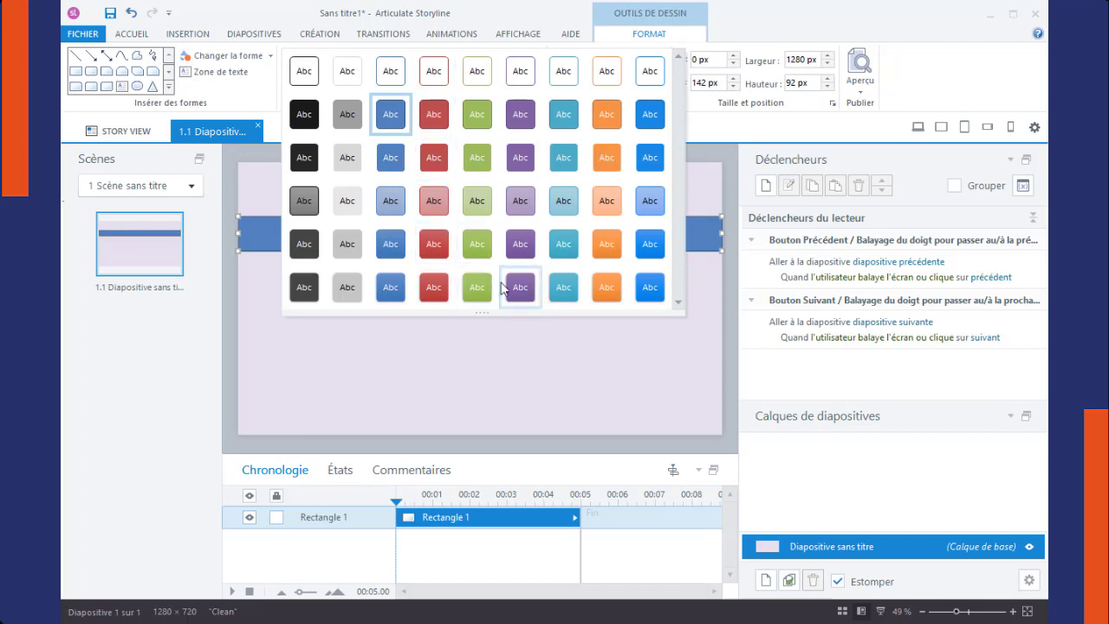
click(517, 287)
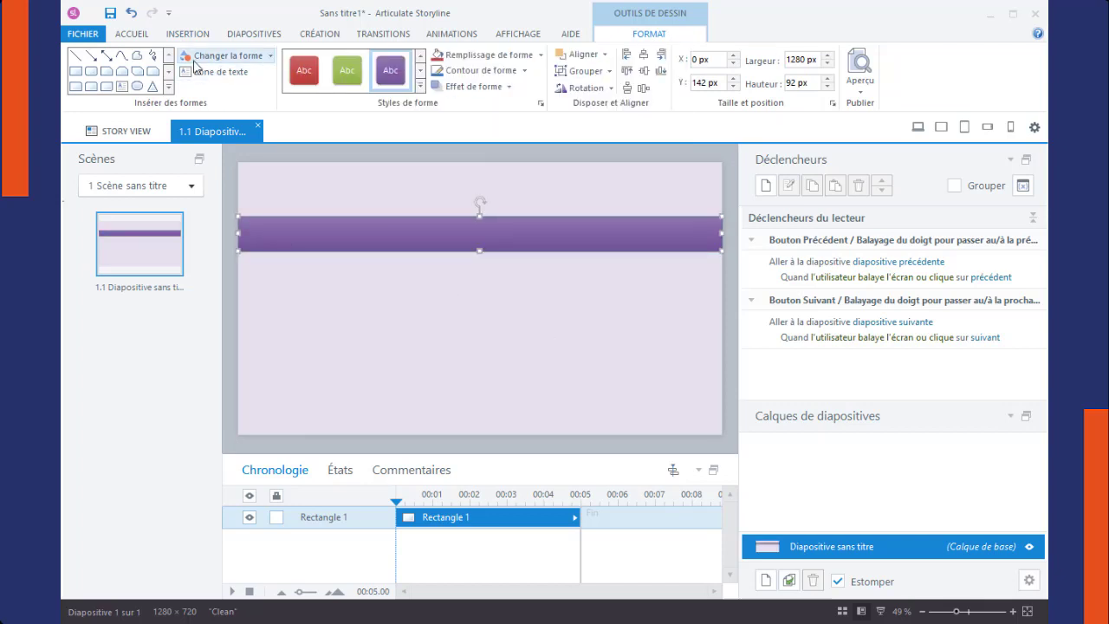
Step: Draw a circle about 151 px wide over the bar's left end and give it a light grey style with a dark purple outline
click(137, 85)
mouse_move(307, 283)
mouse_down()
mouse_move(369, 341)
mouse_move(301, 237)
mouse_up()
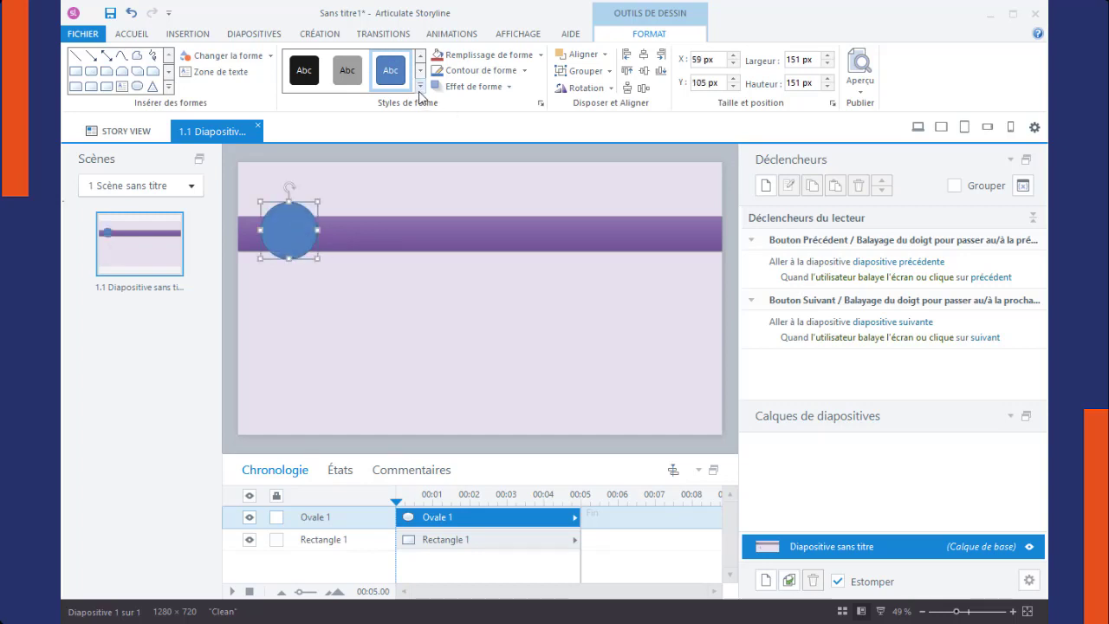
click(420, 88)
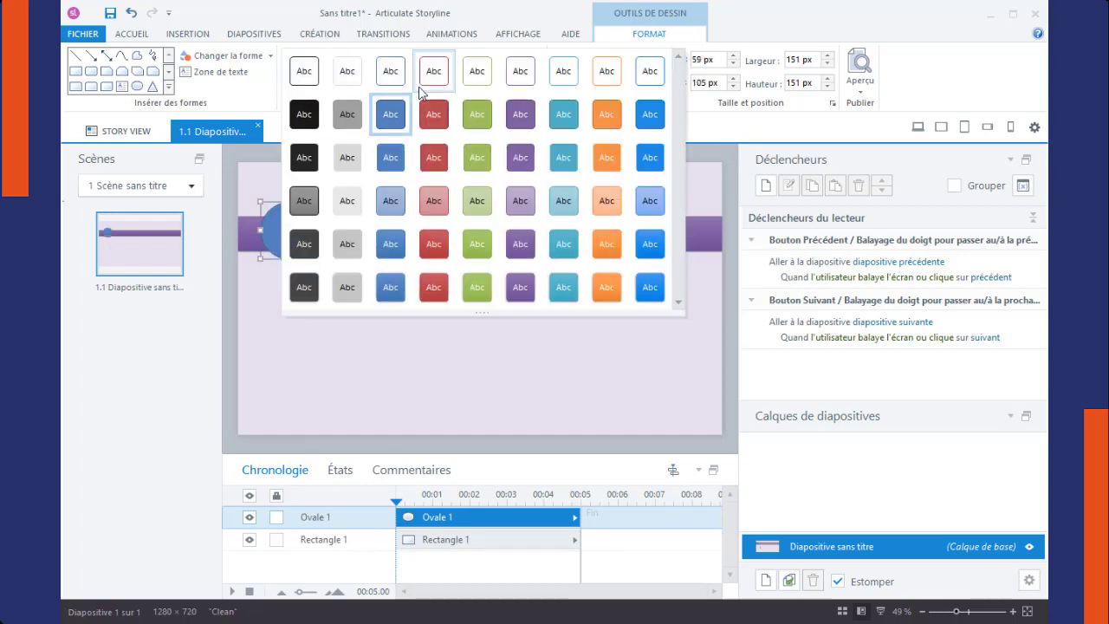
click(350, 153)
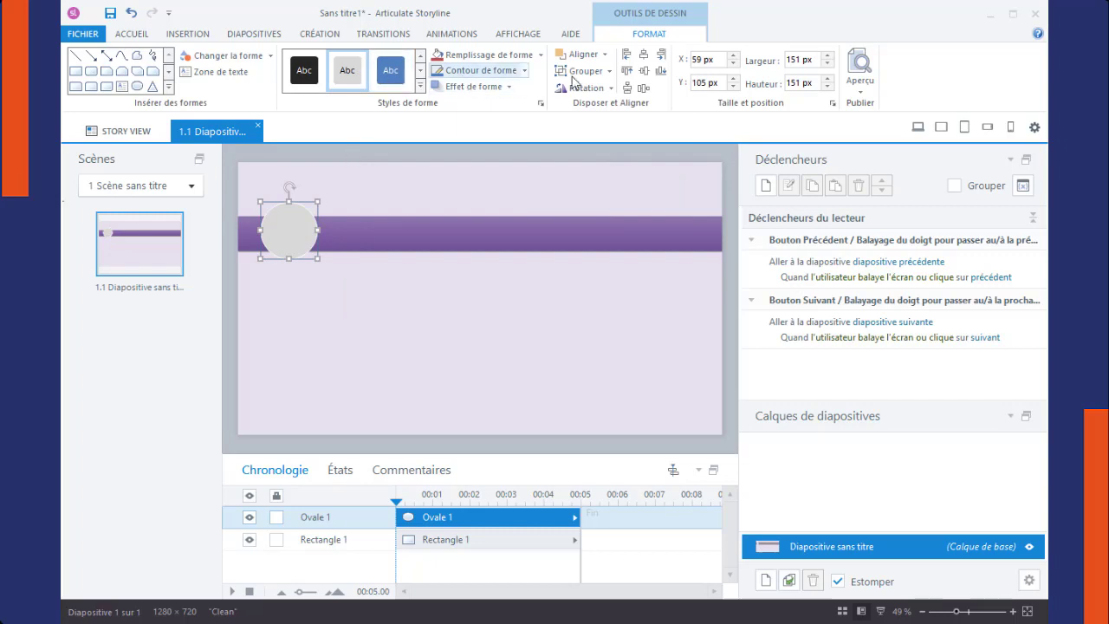
click(525, 71)
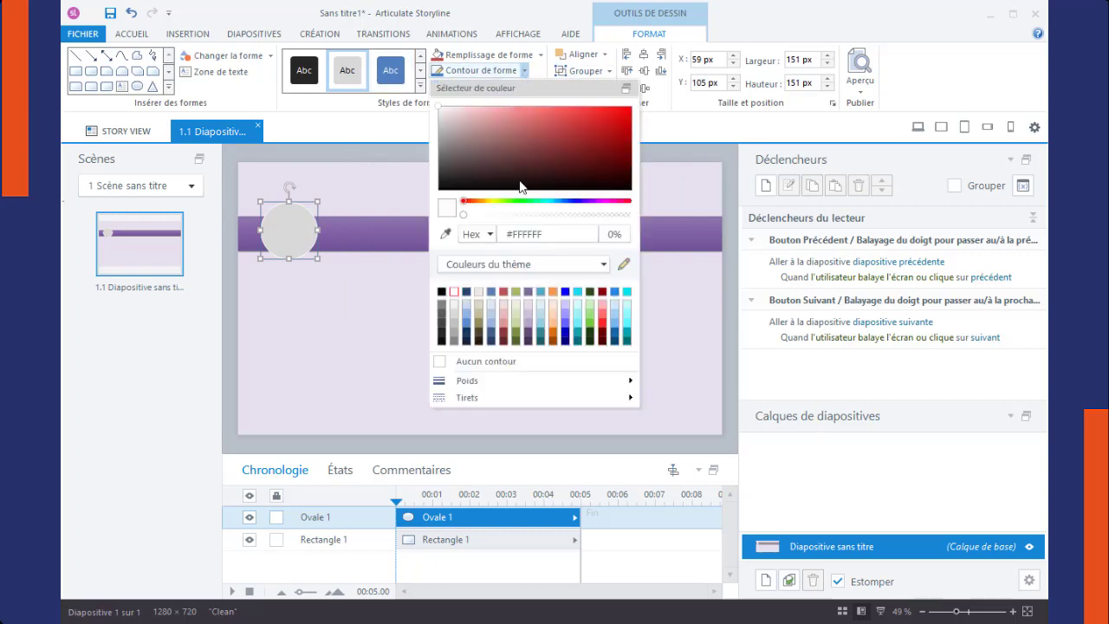
click(527, 340)
click(307, 344)
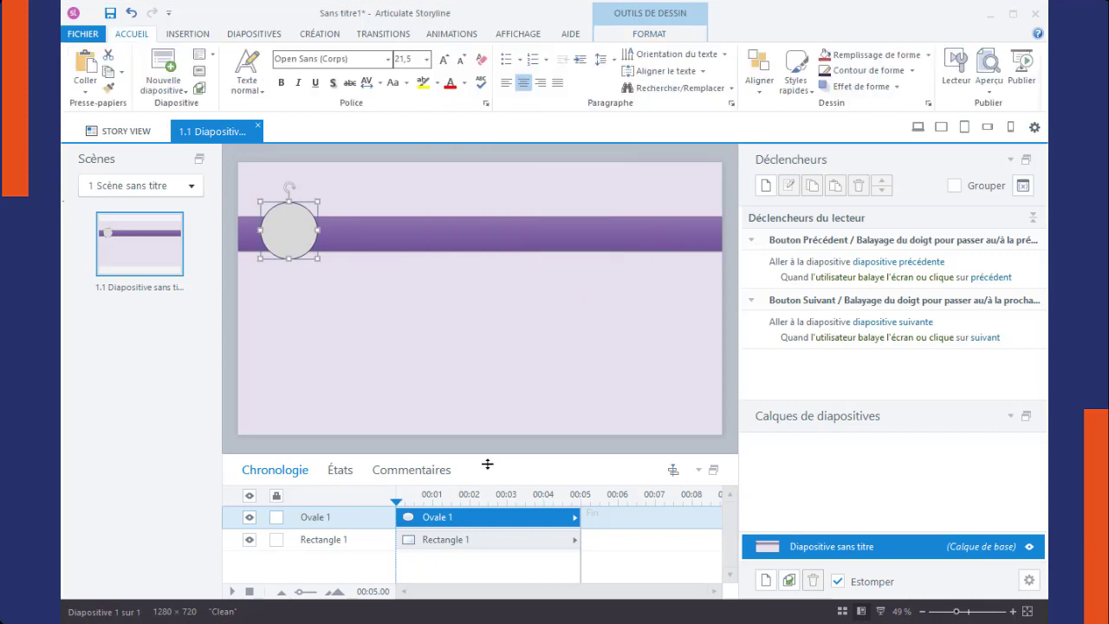
Step: Insert the house icon with a separate roof and chimney from a "home" search, sized about 75 × 68 px inside the grey circle
click(186, 36)
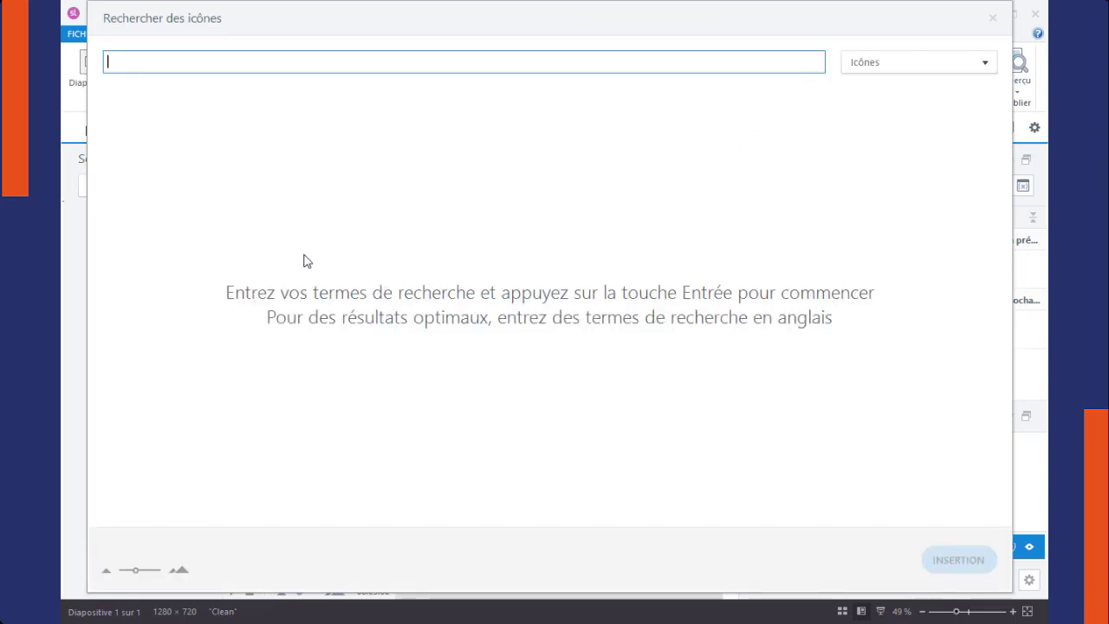
key(Return)
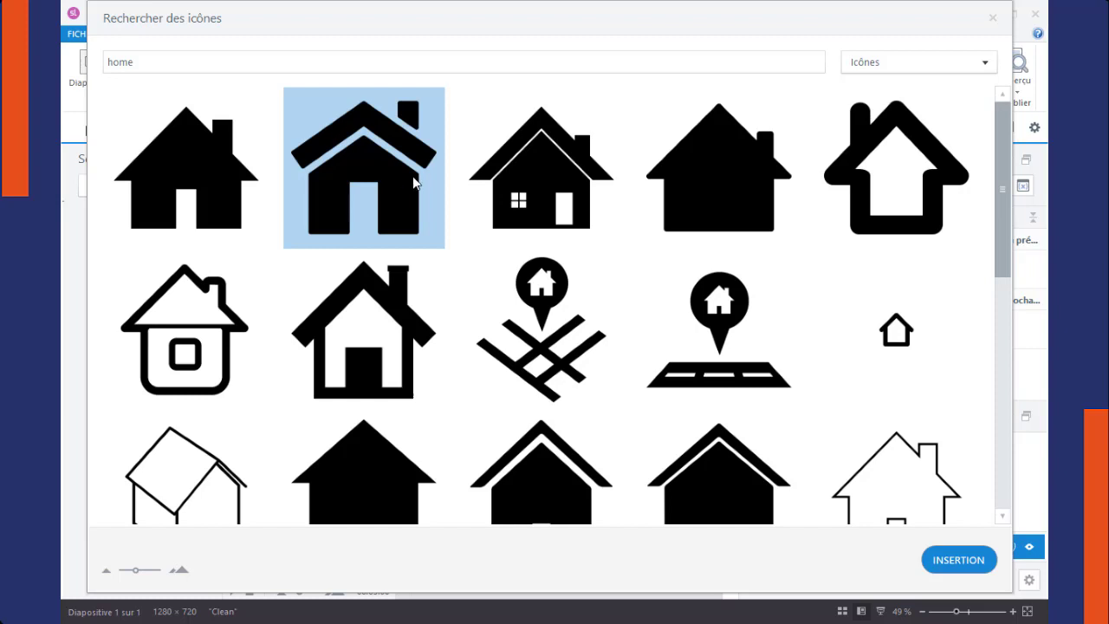
click(959, 559)
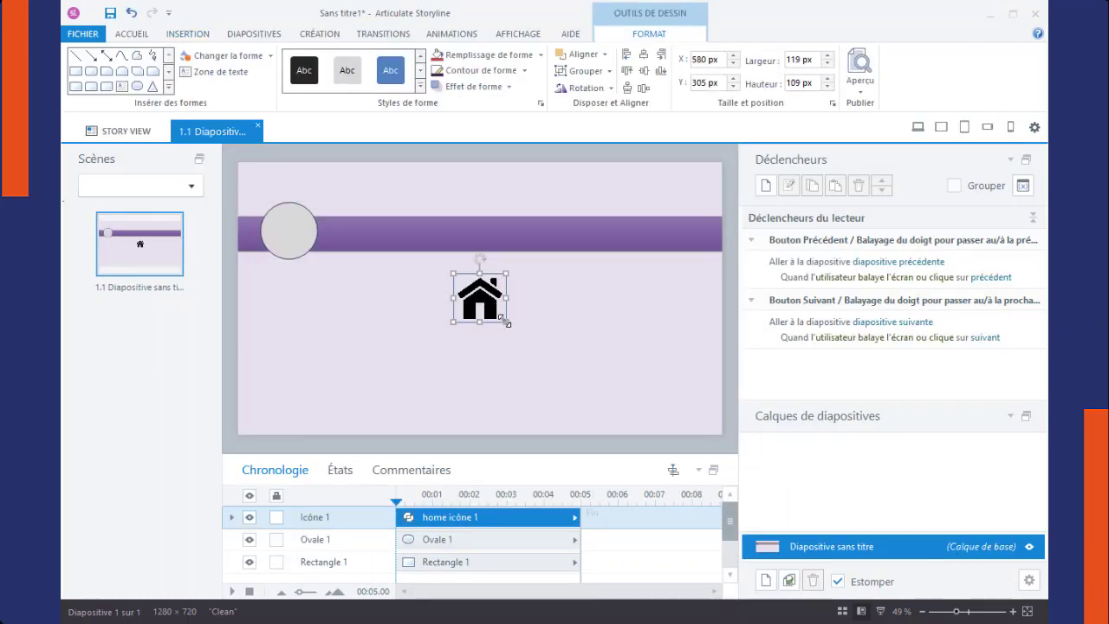
drag(506, 322, 296, 232)
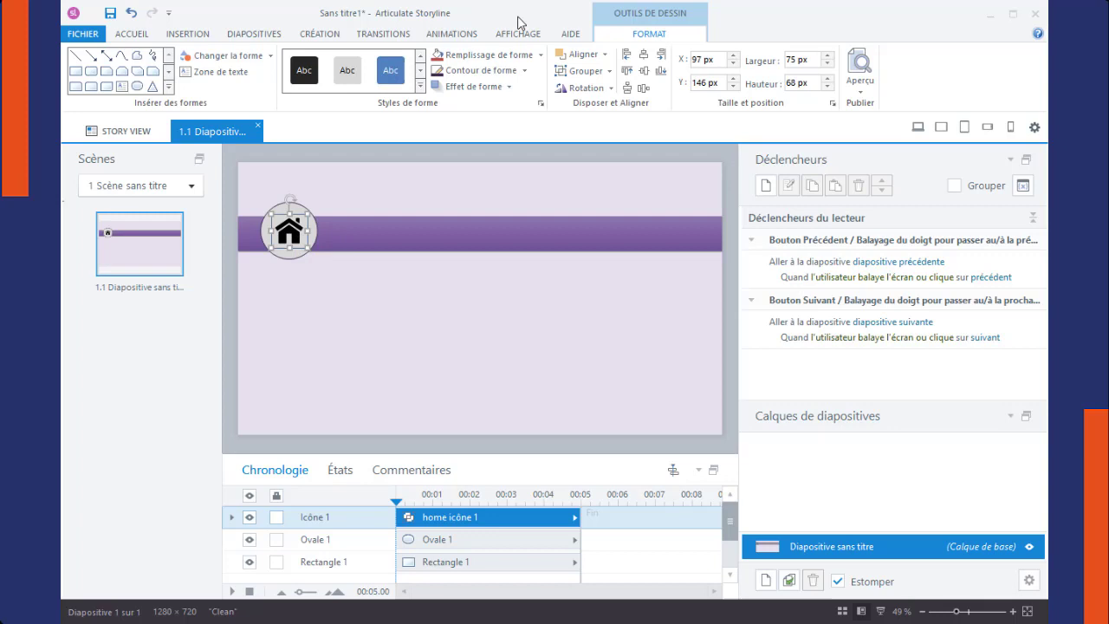
Step: Fill the home icon with white
click(540, 55)
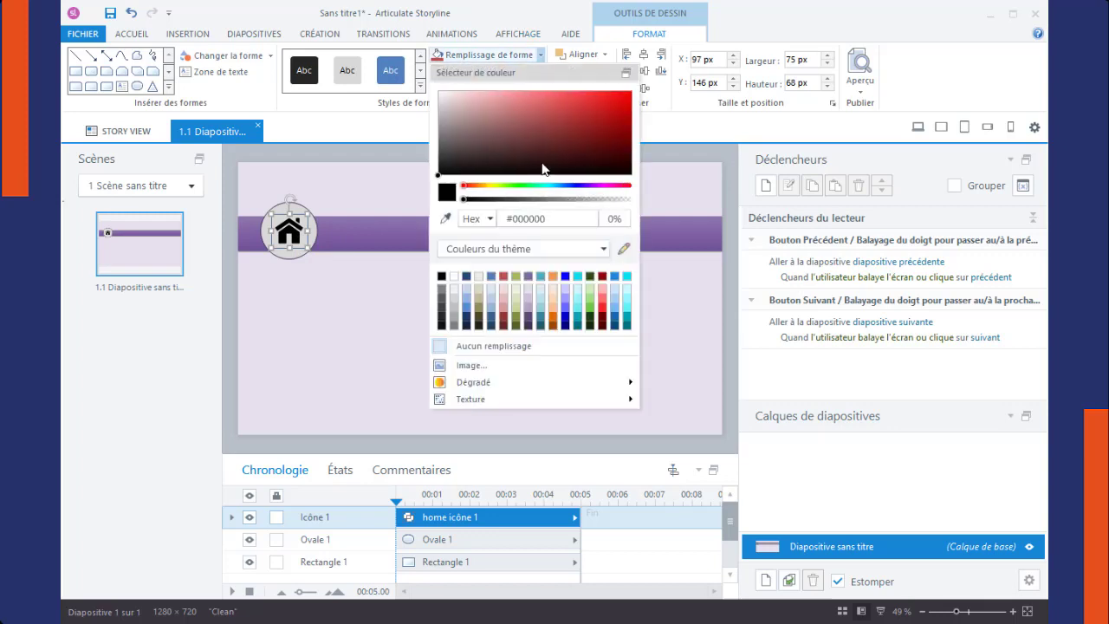
click(455, 279)
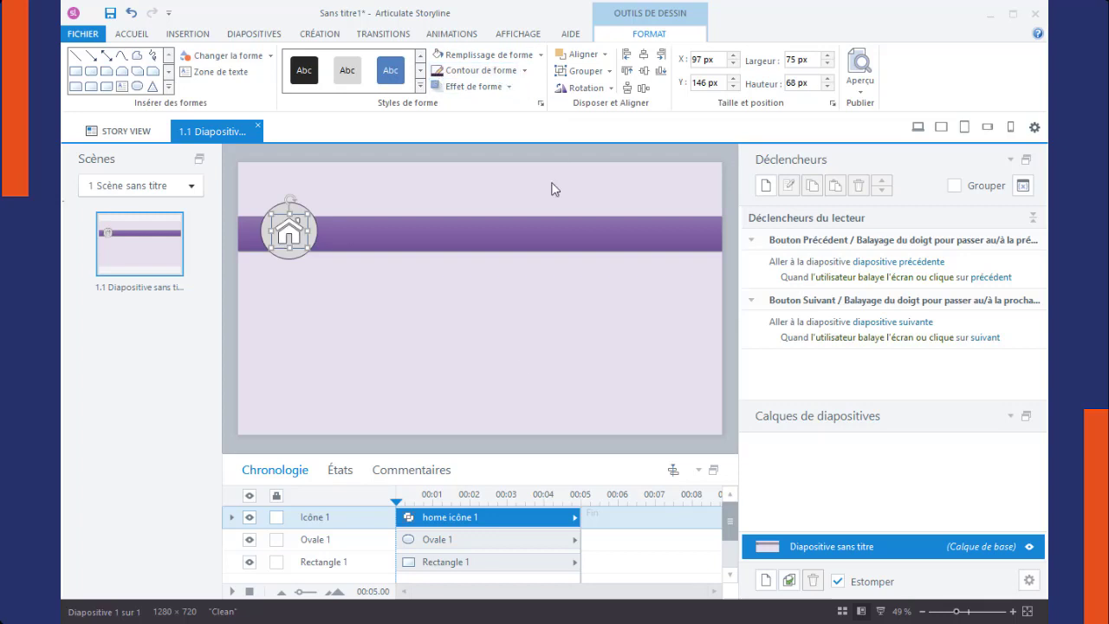
click(303, 190)
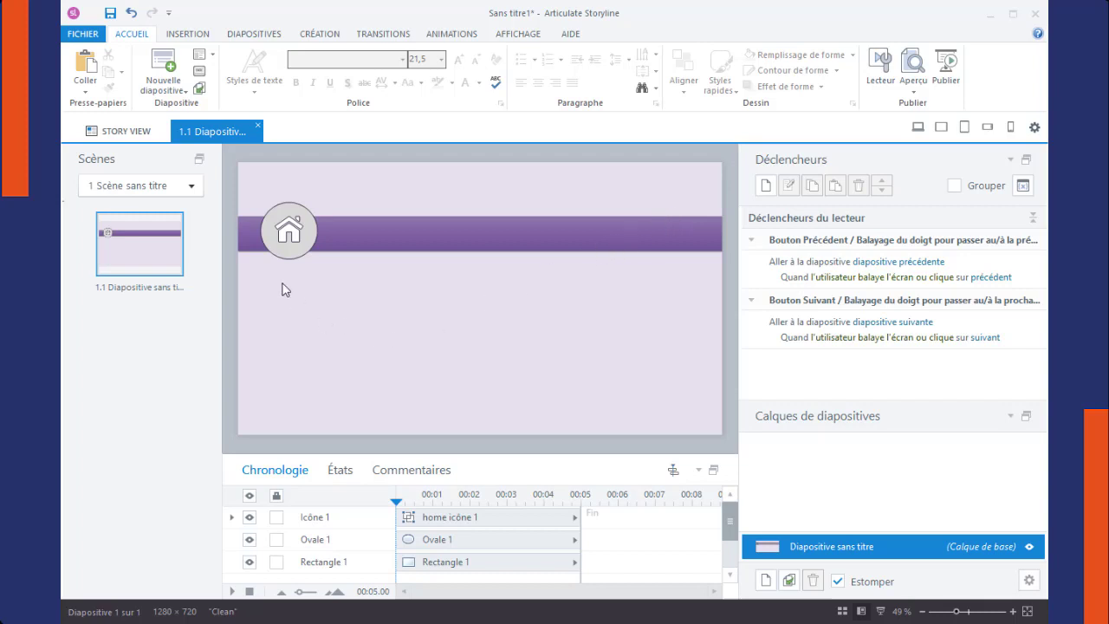
Step: Draw a parallelogram about 300 × 123 px, place it on the bar beside the circle, and send it behind the bar
click(192, 35)
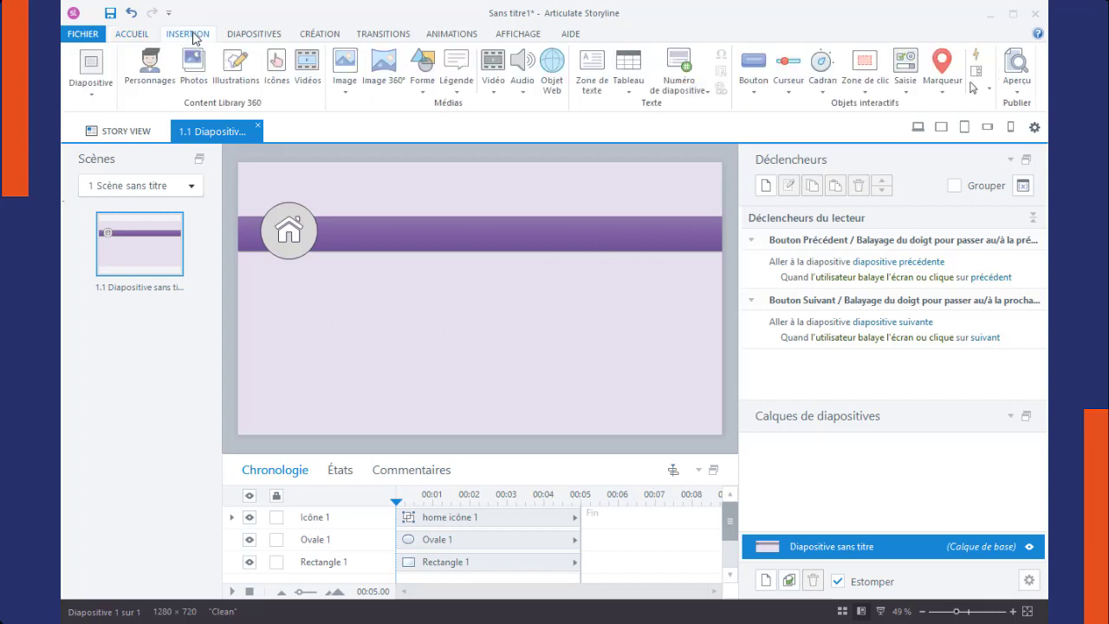
click(423, 86)
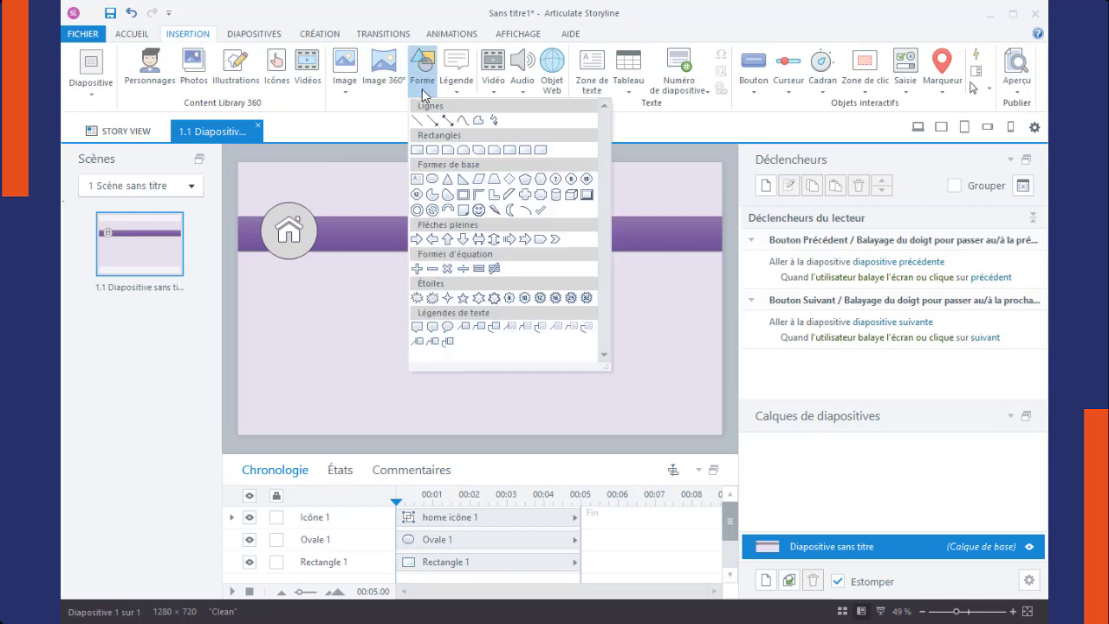
click(478, 184)
mouse_move(317, 290)
mouse_down()
mouse_move(429, 317)
mouse_move(431, 336)
mouse_up()
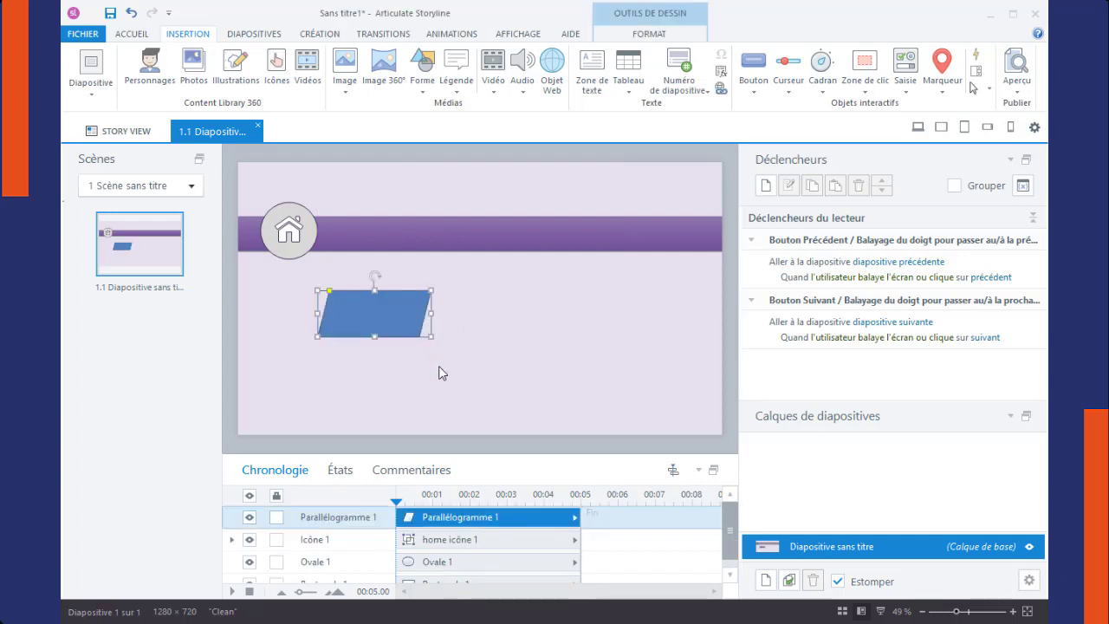
drag(366, 321, 371, 246)
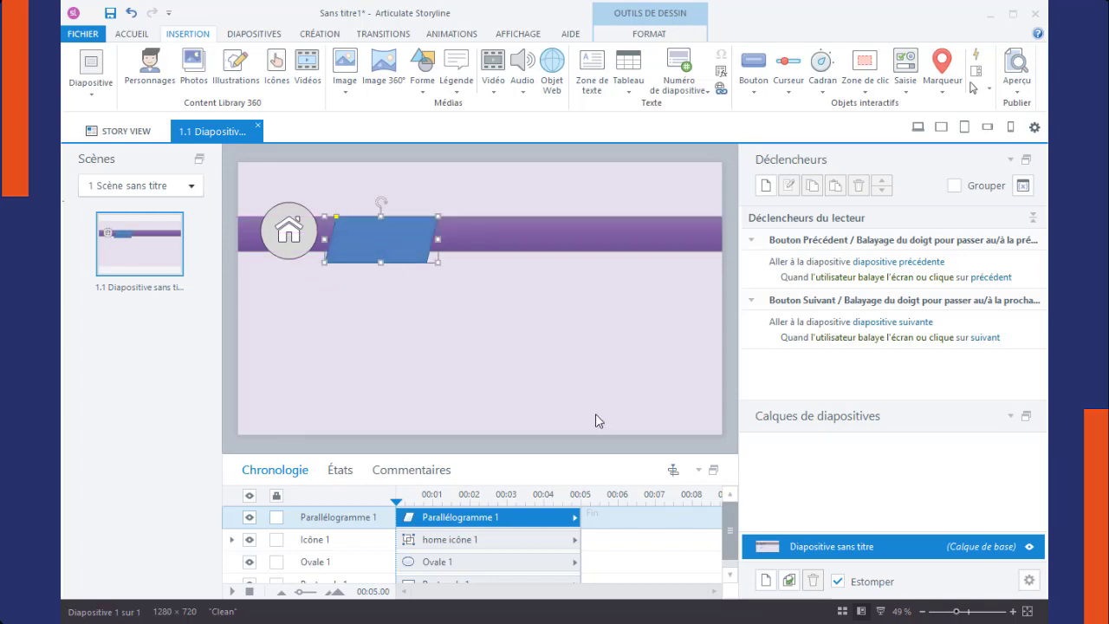
right_click(402, 251)
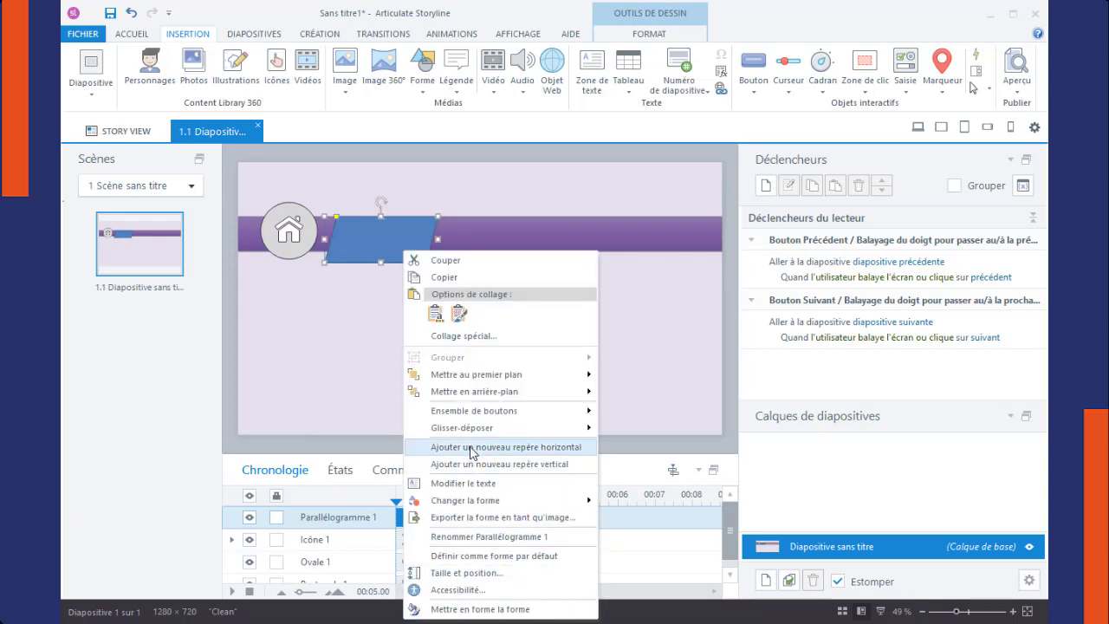
click(452, 391)
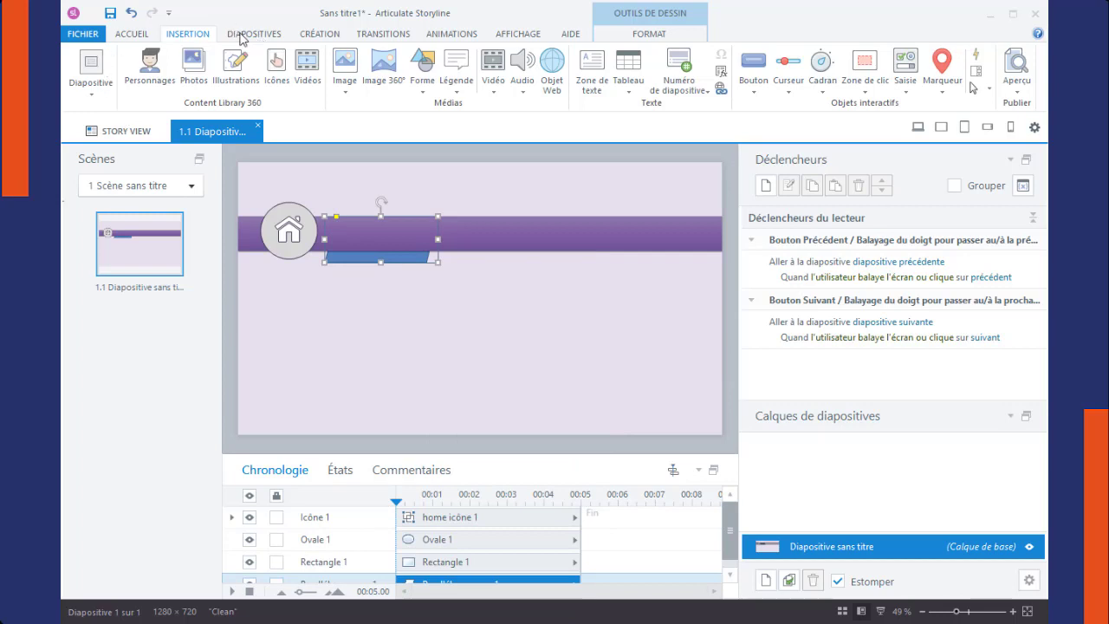
Step: Add a straight-line motion path to the parallelogram, ending slightly above the purple bar, and adjust the path's length
click(452, 34)
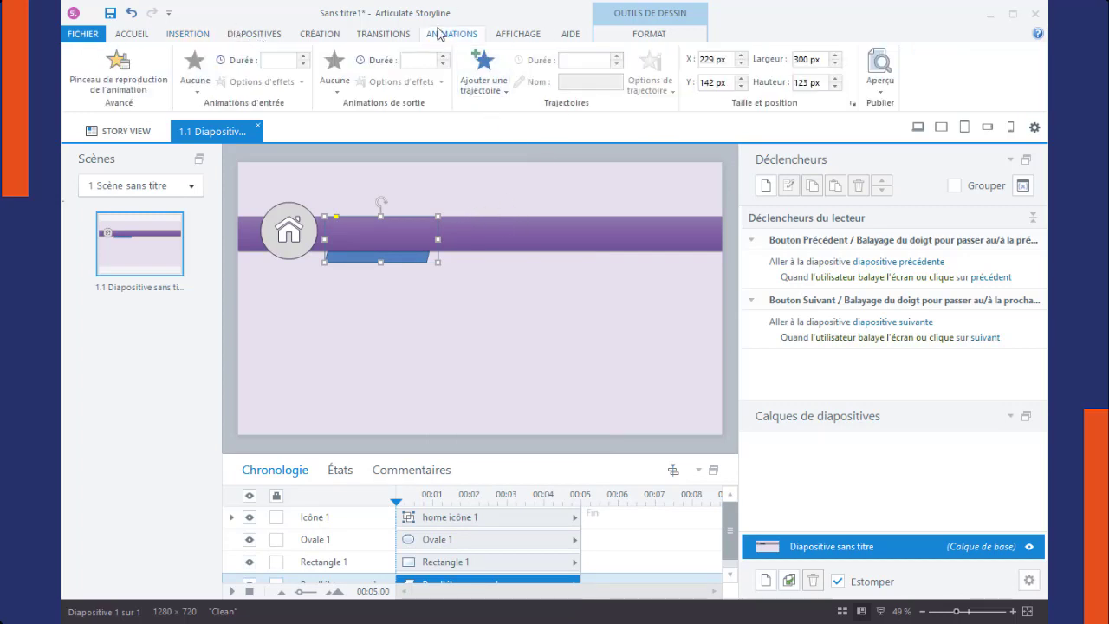
click(485, 91)
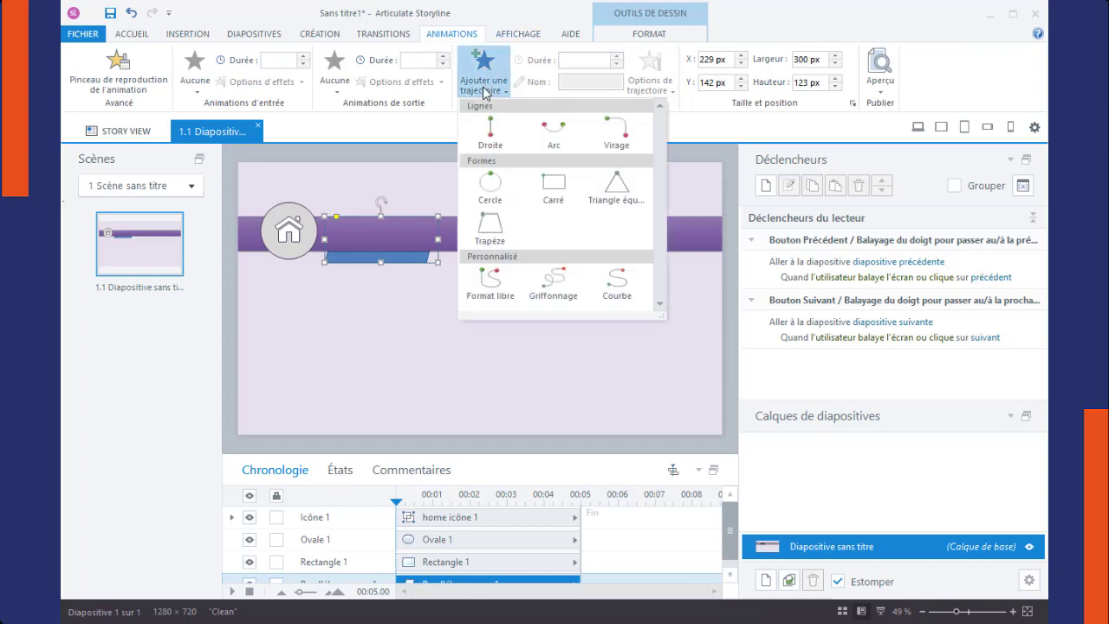
click(491, 142)
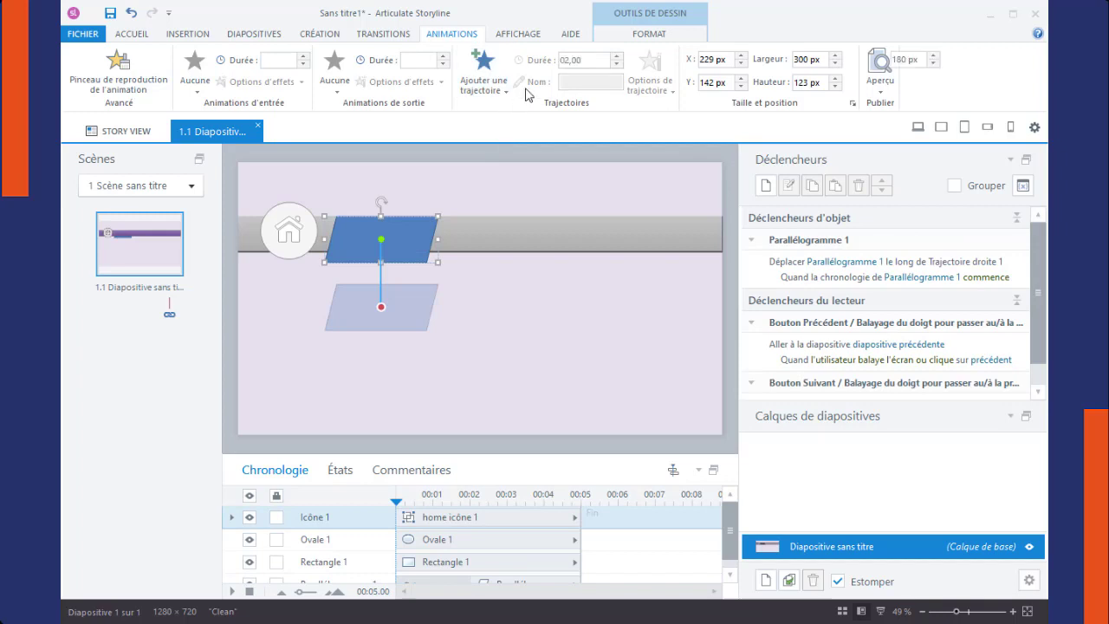
click(382, 308)
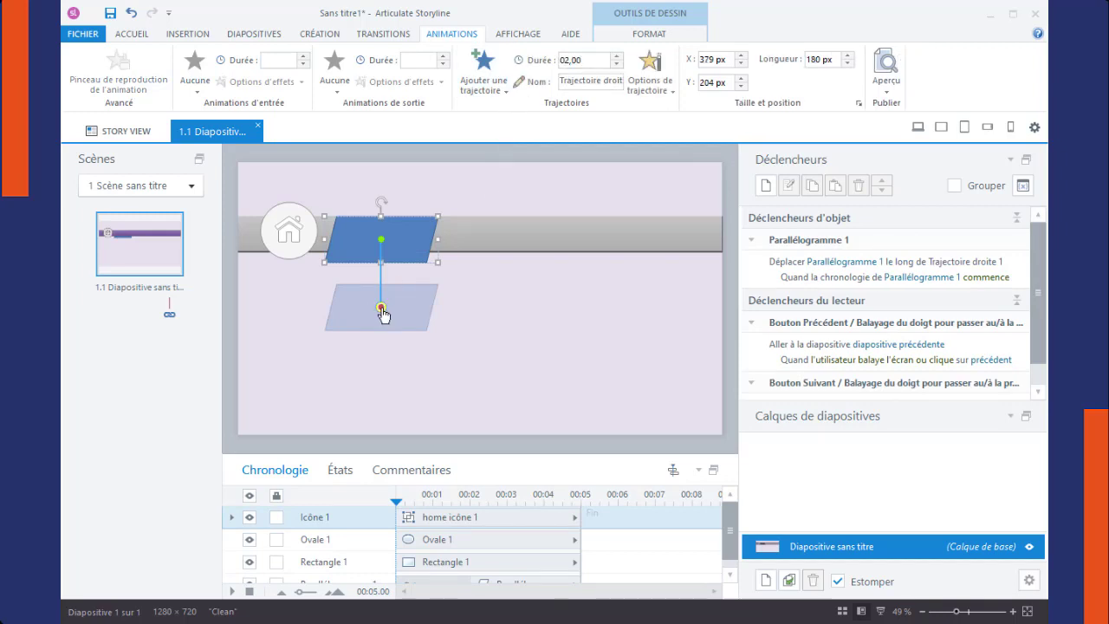
drag(382, 309, 390, 206)
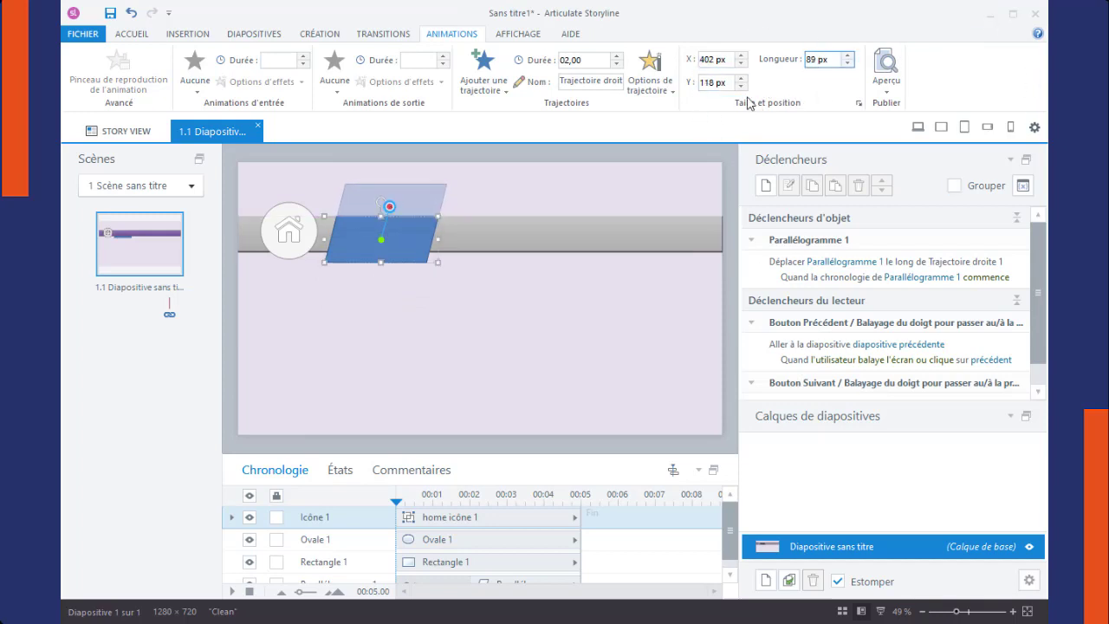
click(814, 60)
click(414, 399)
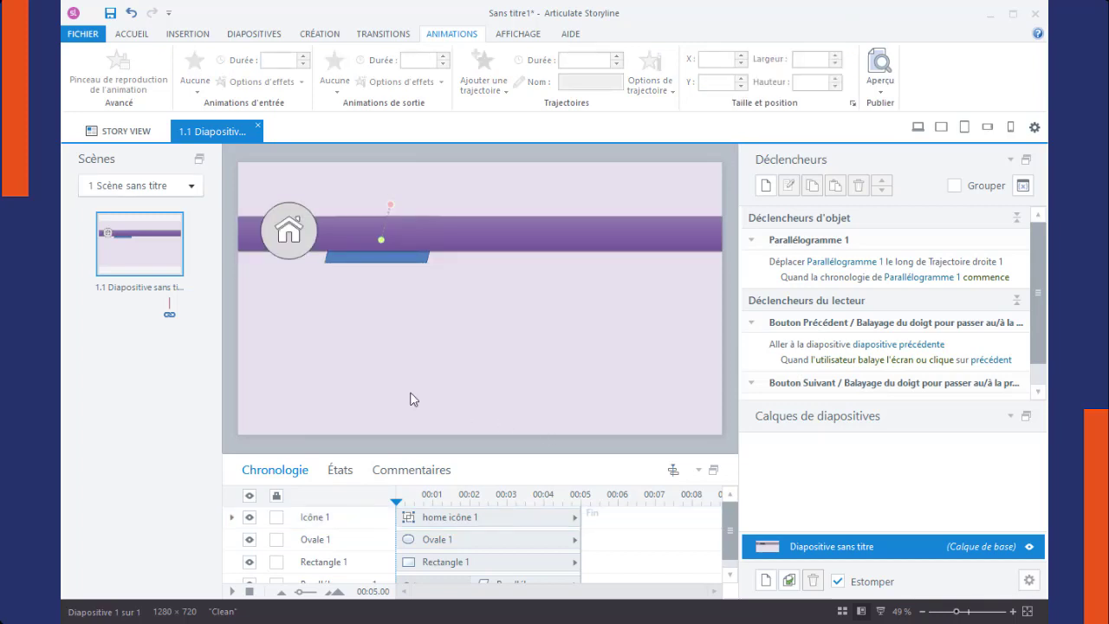
Step: Fill the parallelogram with the dark purple theme colour #604A7B and remove its outline
click(343, 260)
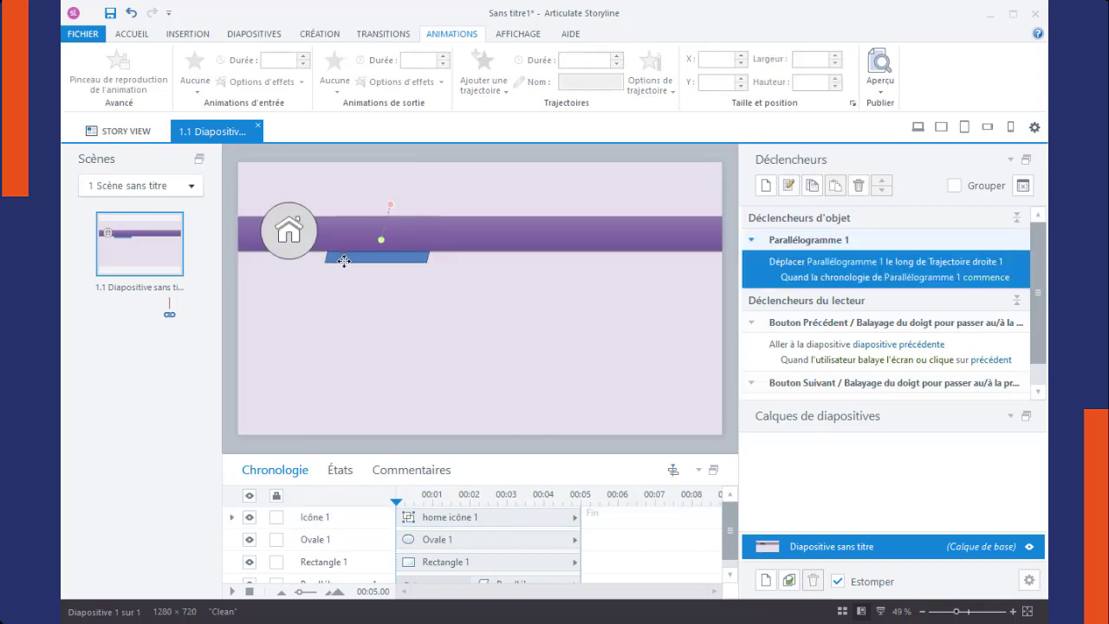
click(656, 35)
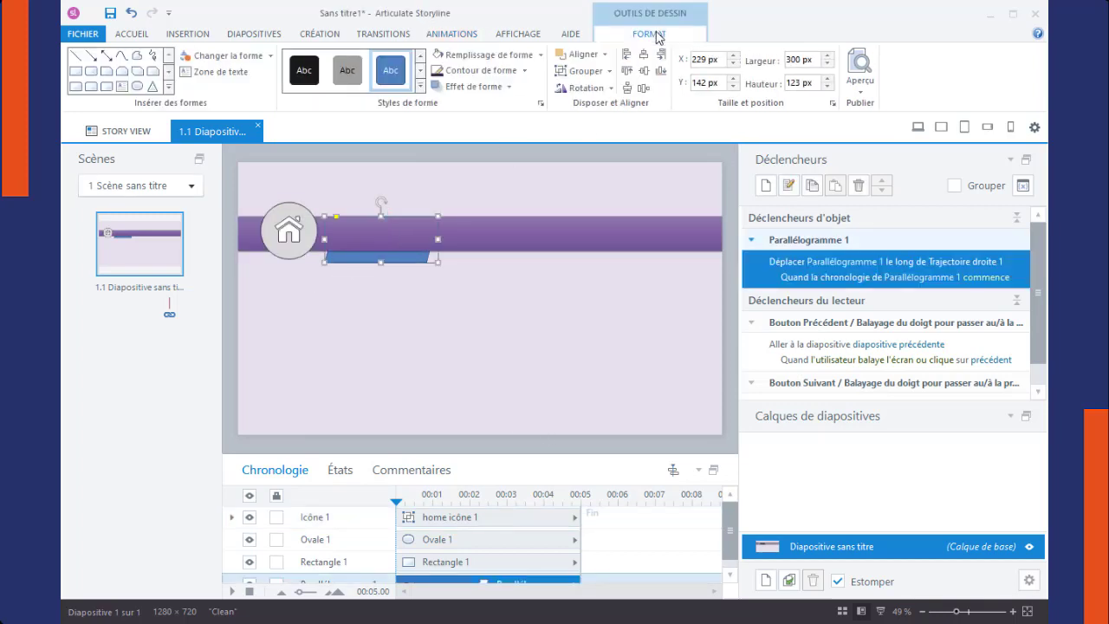
click(542, 58)
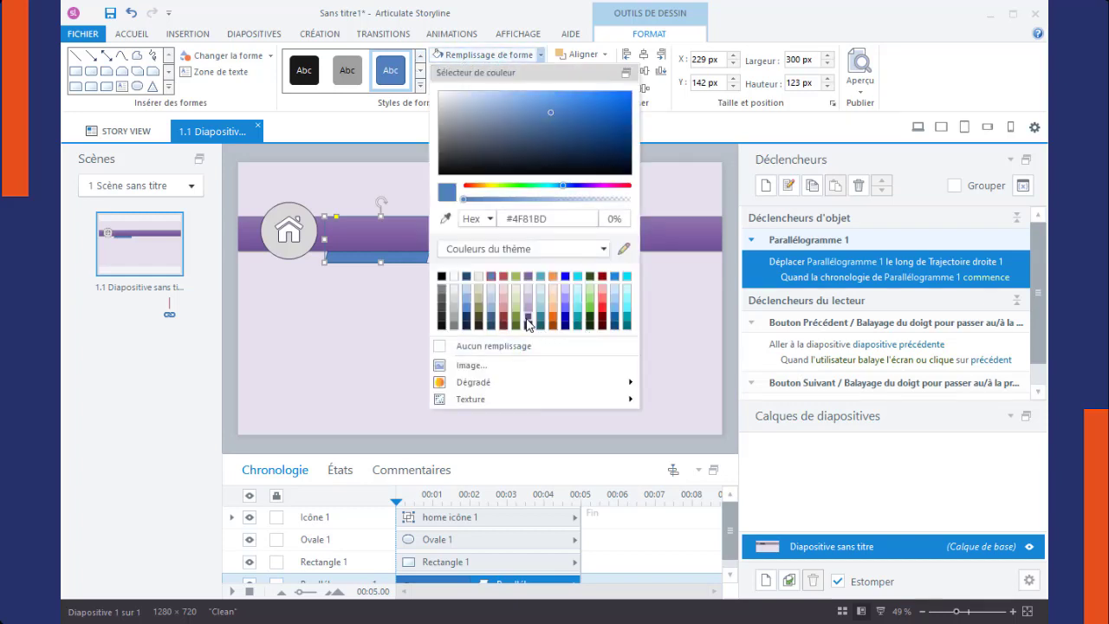
click(527, 317)
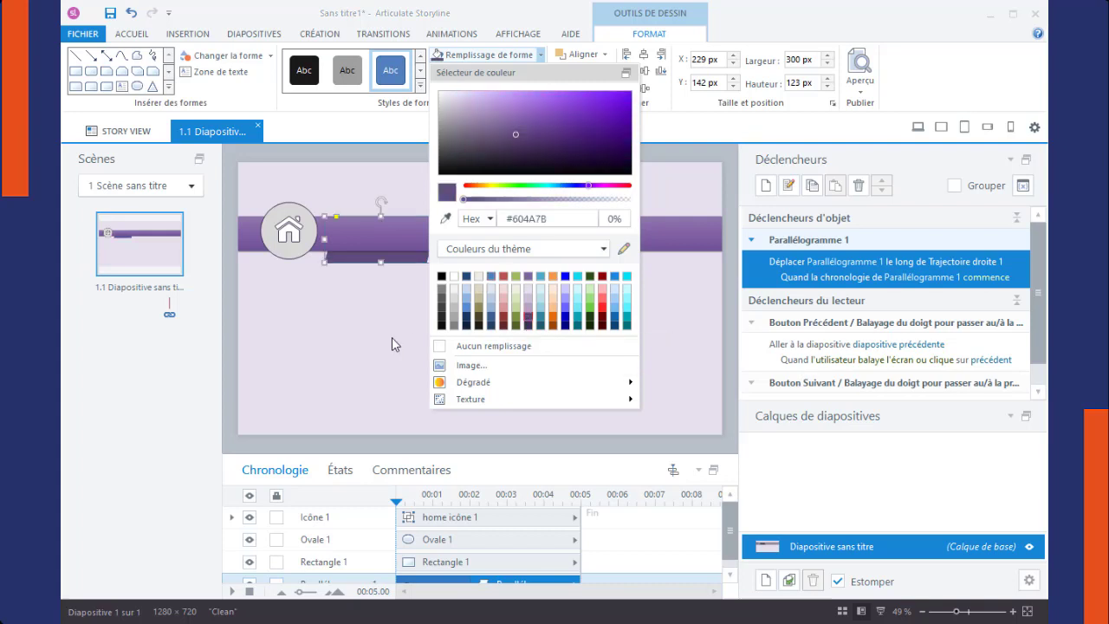
click(439, 144)
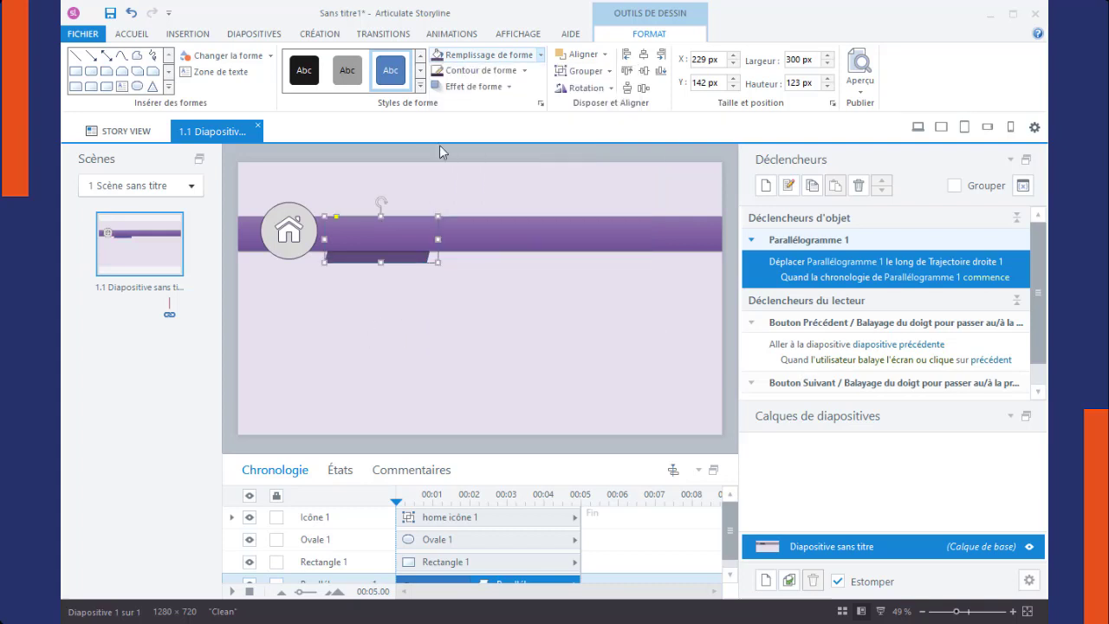
click(524, 72)
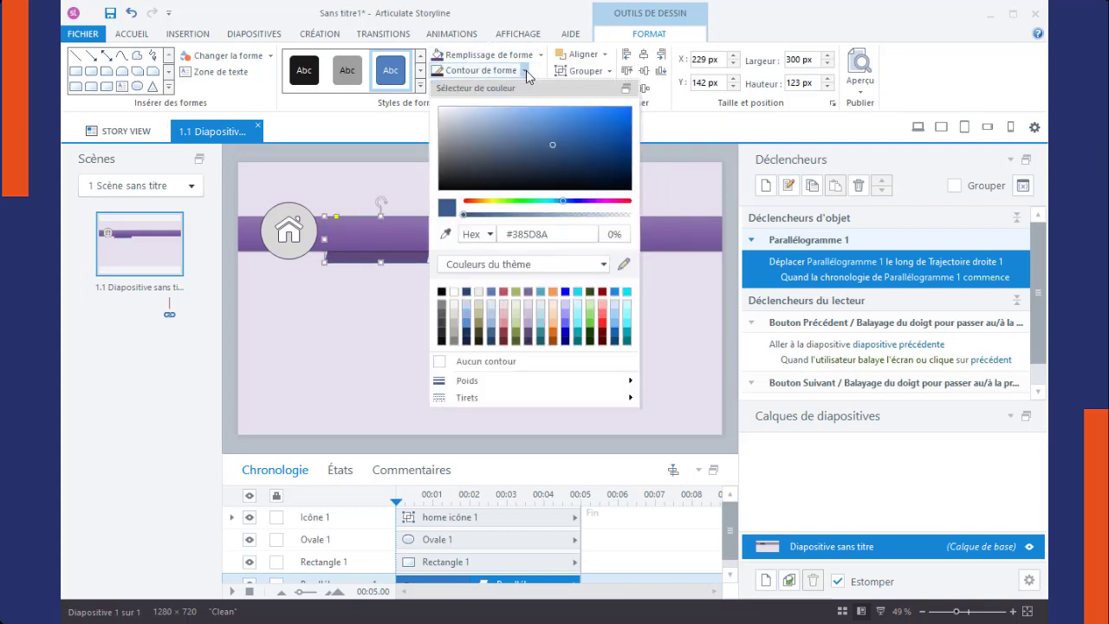
click(514, 368)
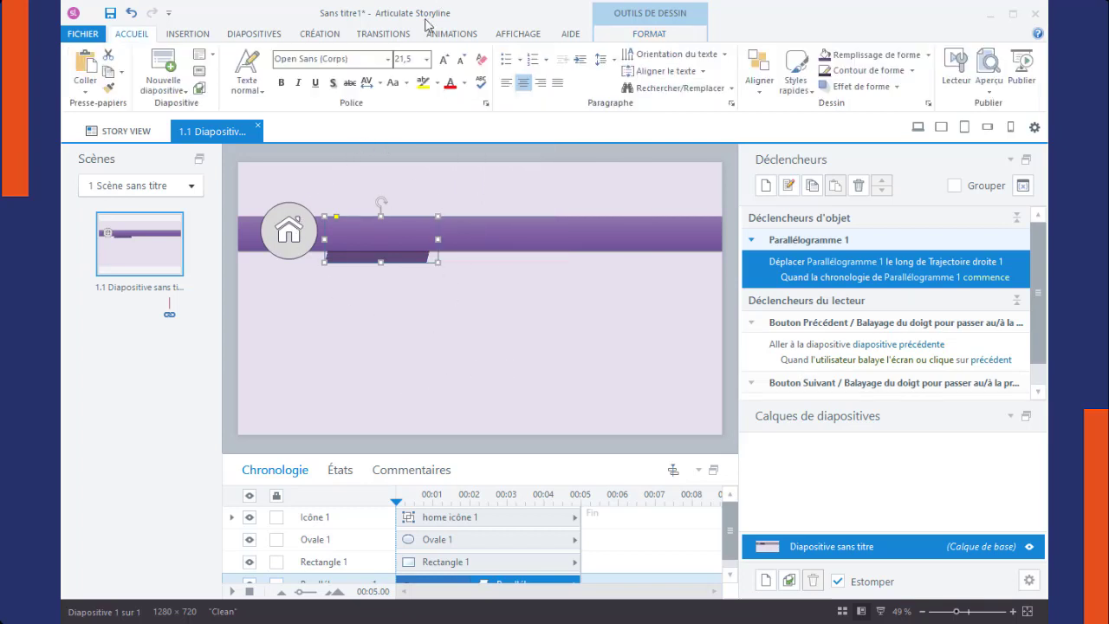
Step: Set the parallelogram's motion path easing to "Ralenti de fin" and its speed to "Rebondir"
click(444, 38)
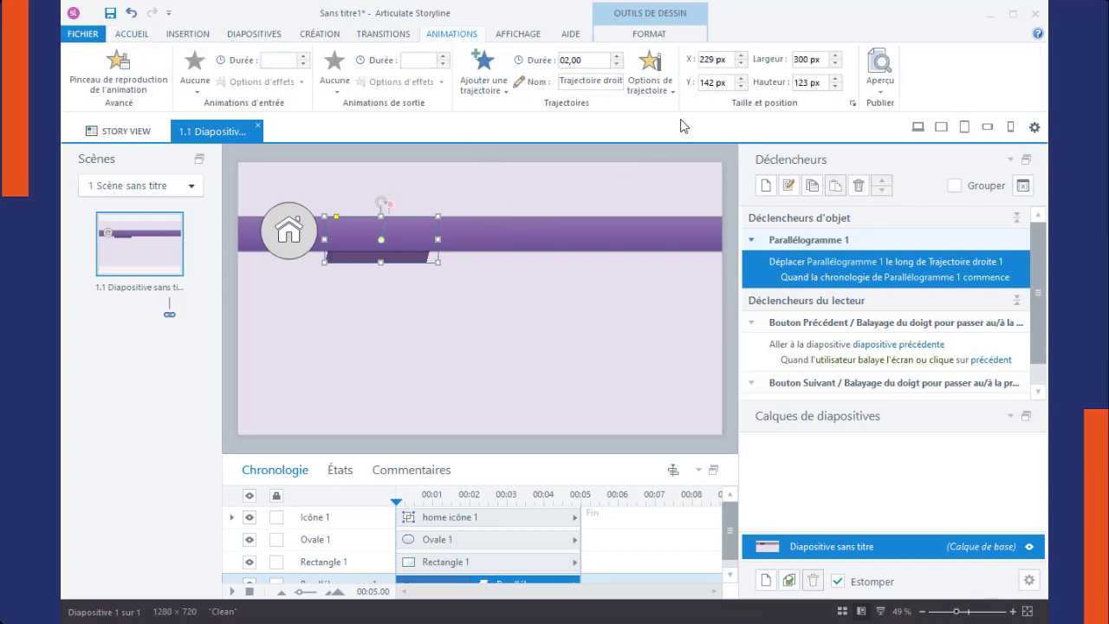
click(643, 90)
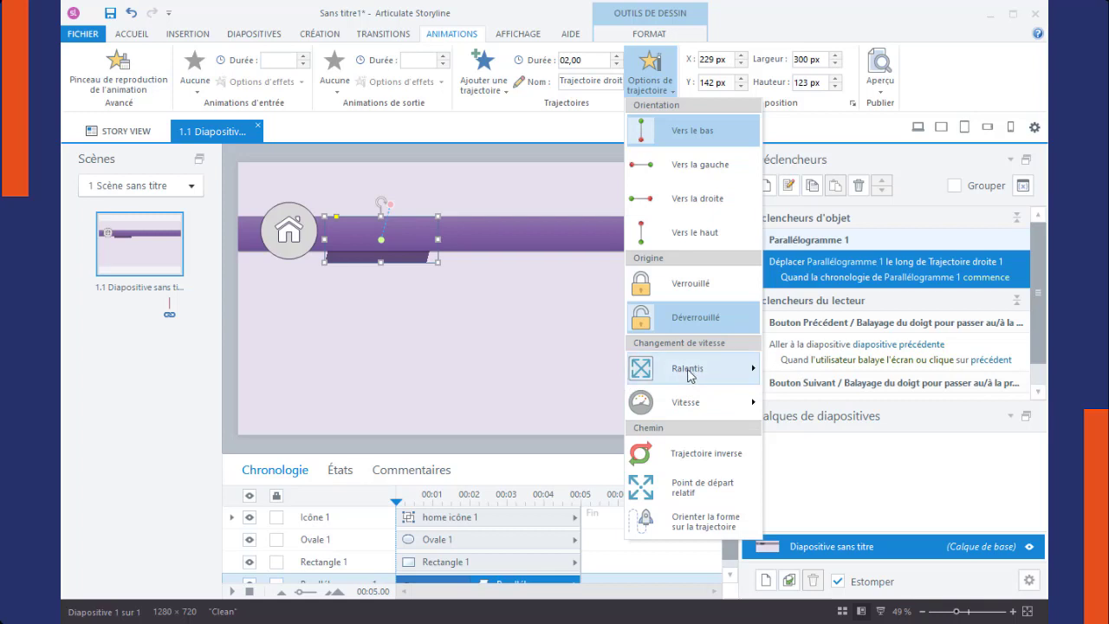
mouse_move(708, 371)
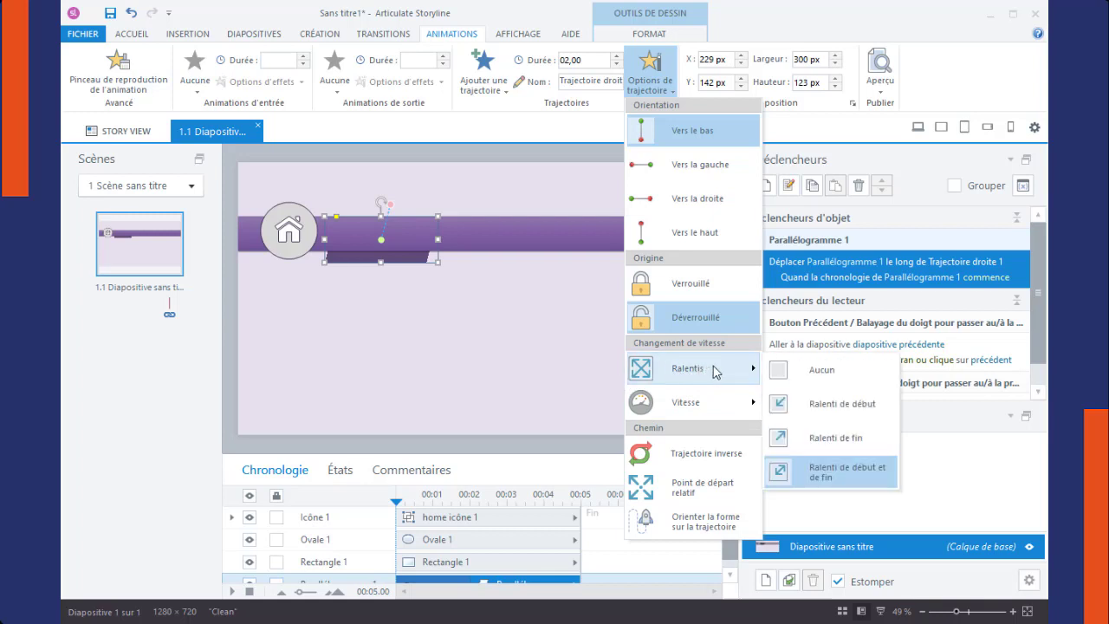
click(856, 439)
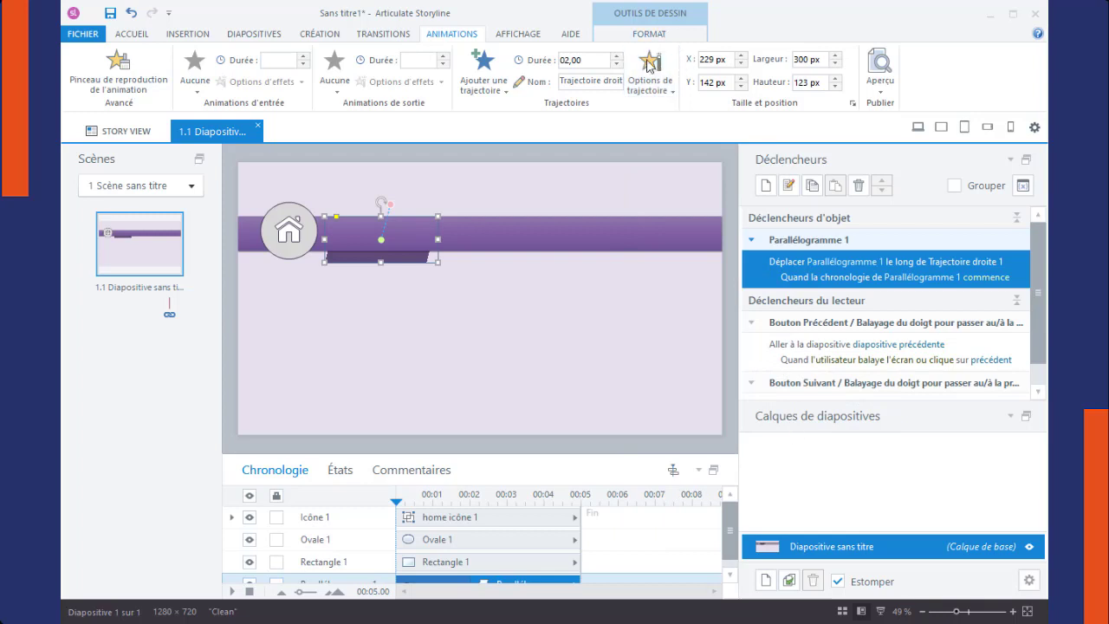
click(649, 87)
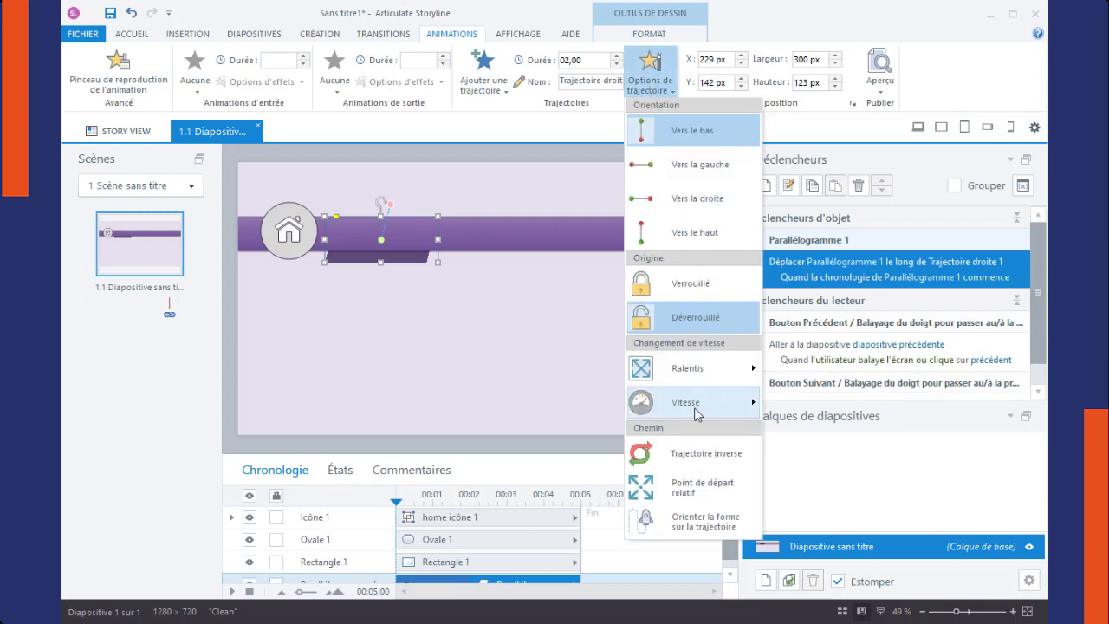
mouse_move(697, 407)
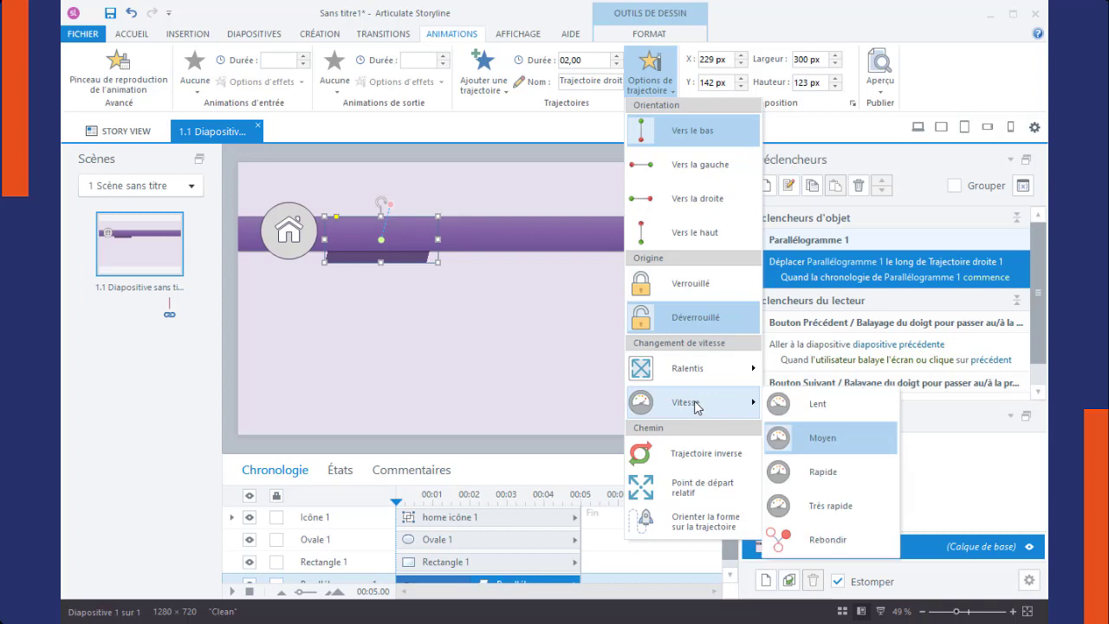
click(813, 546)
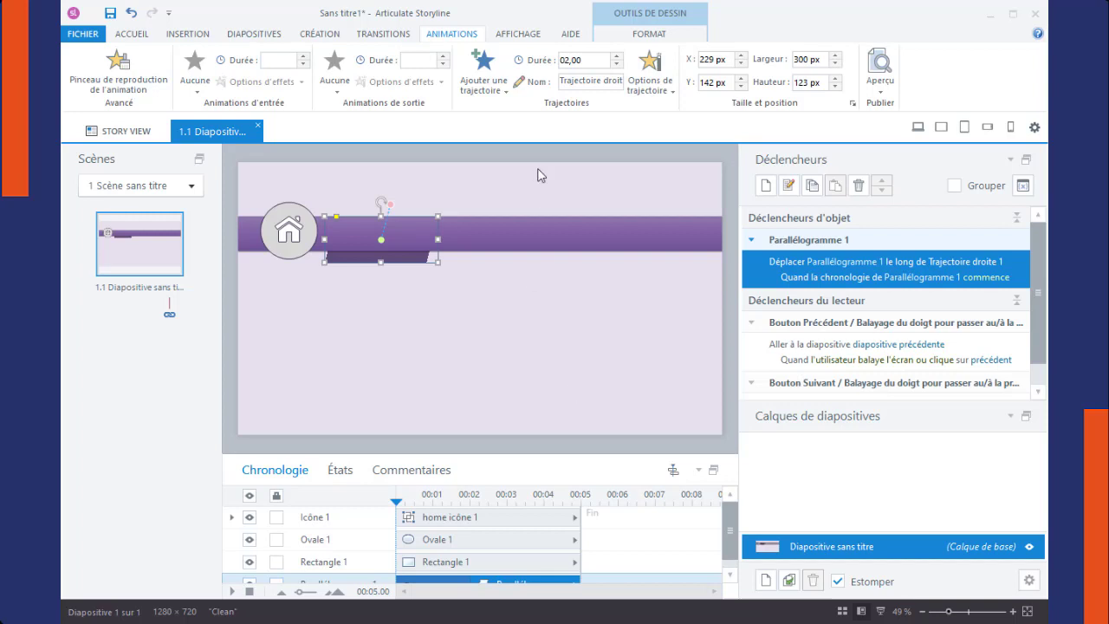
Step: Set the motion path's duration to 01,00 and preview the current slide
click(617, 64)
click(617, 64)
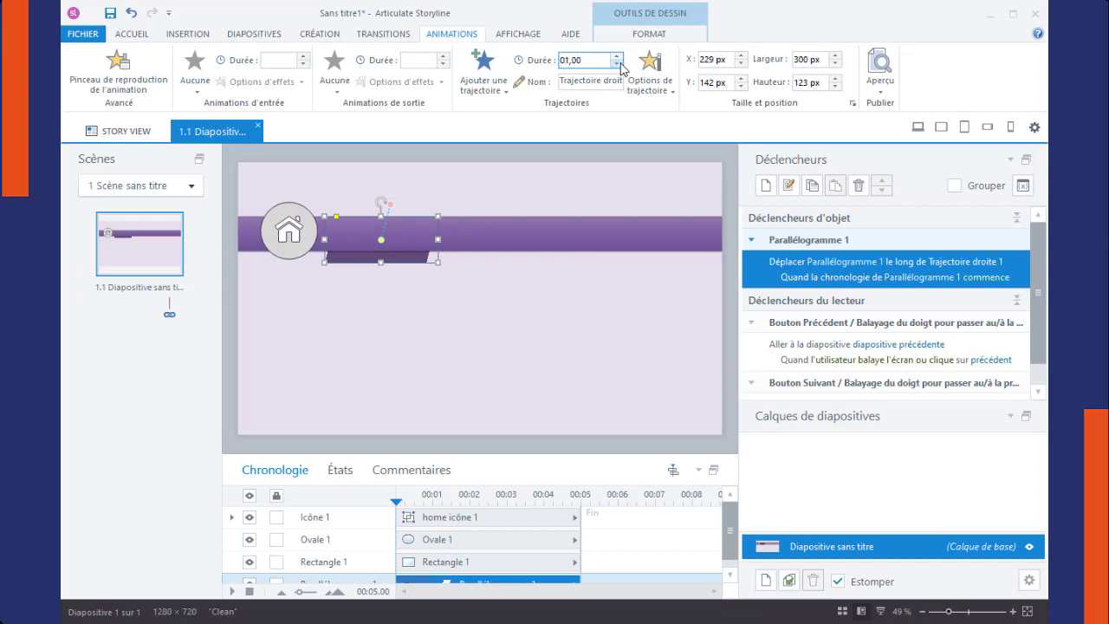
click(618, 64)
click(880, 97)
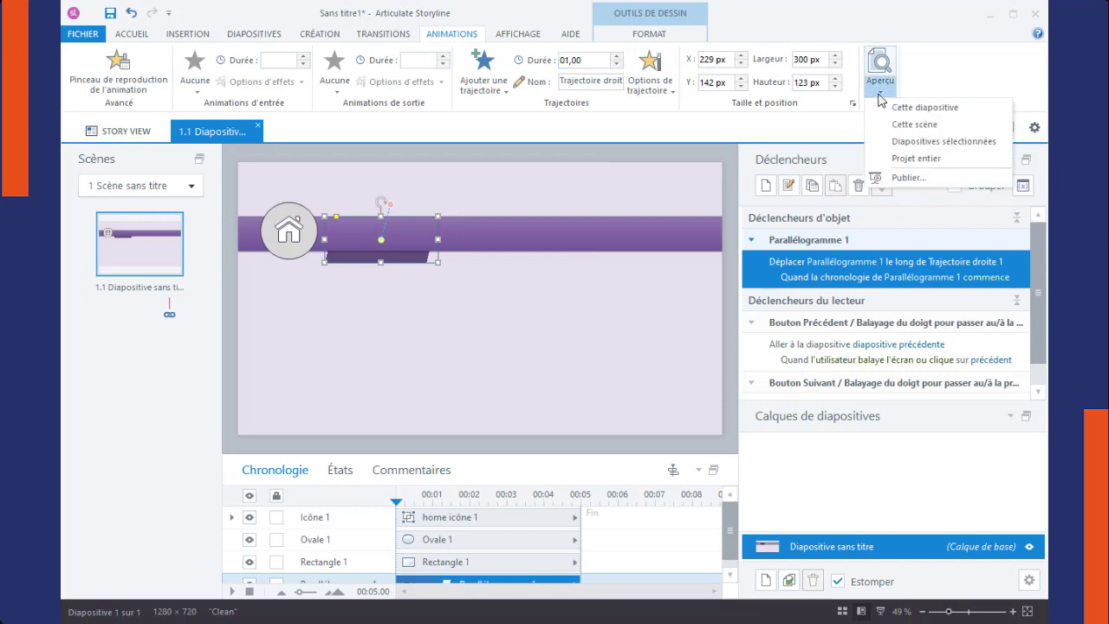
click(905, 107)
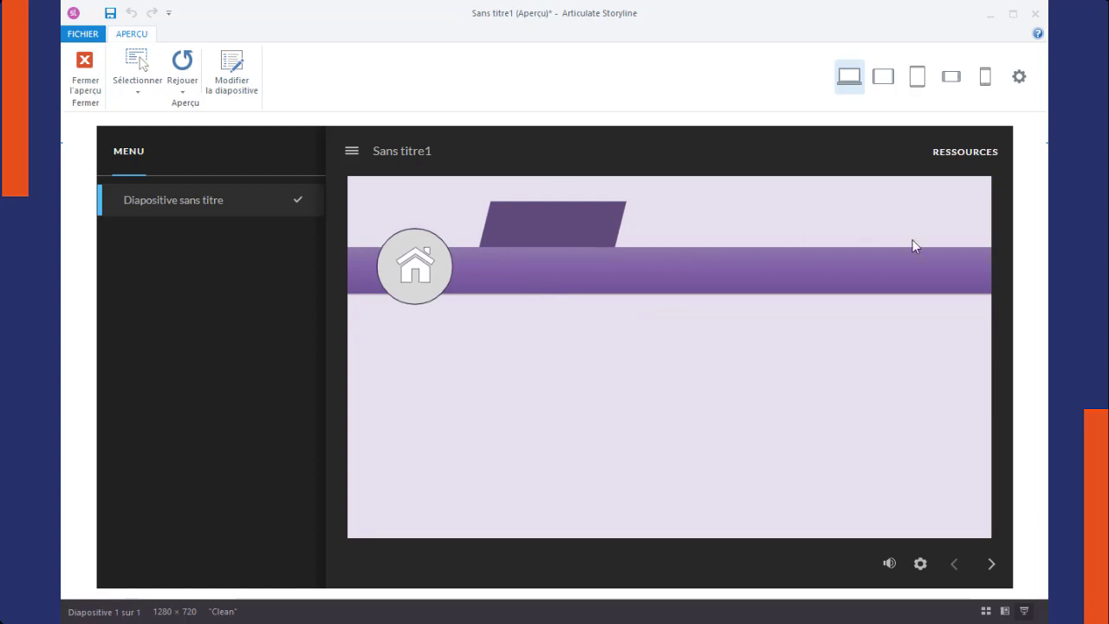
click(85, 71)
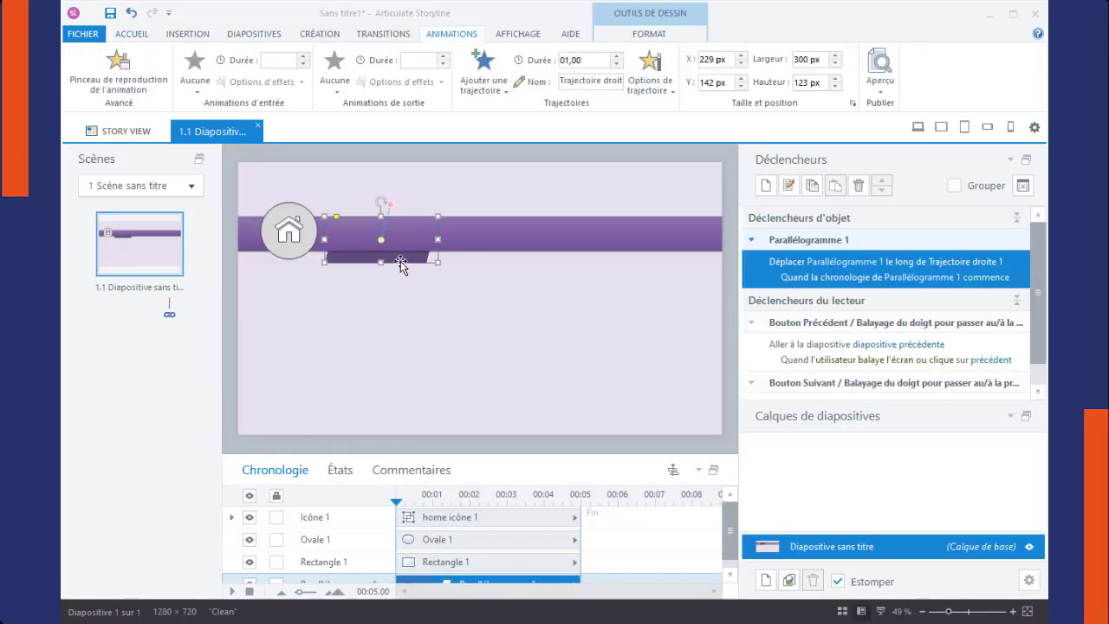
Step: Duplicate the parallelogram just right of the first, at about X 524 px, Y 142 px, and set the copy's motion path length to 85 px
key(ctrl+d)
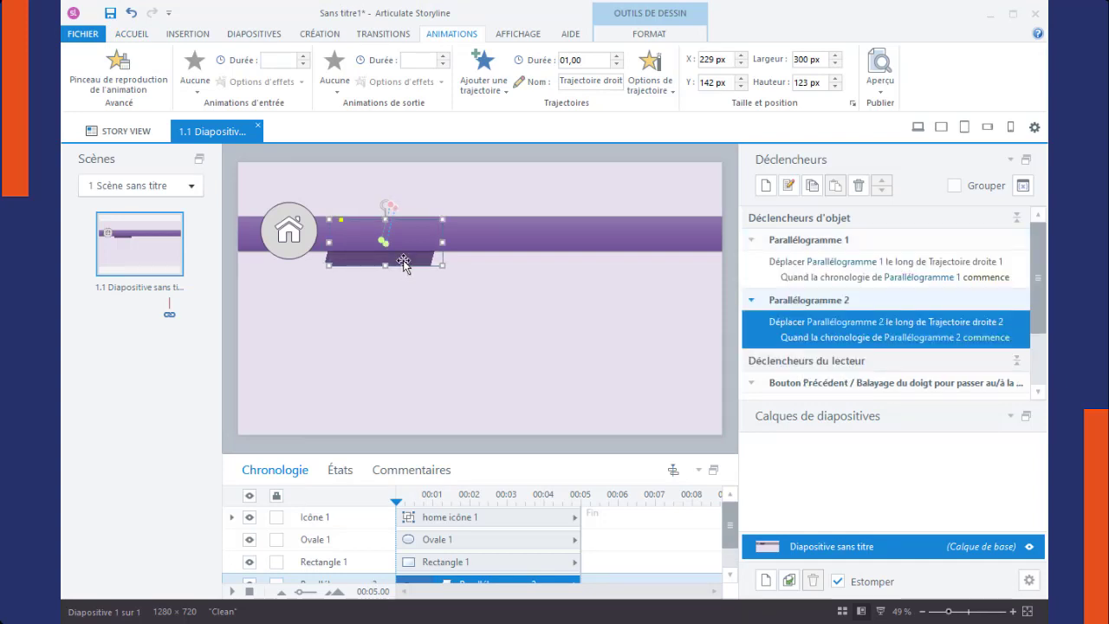
drag(407, 269, 511, 261)
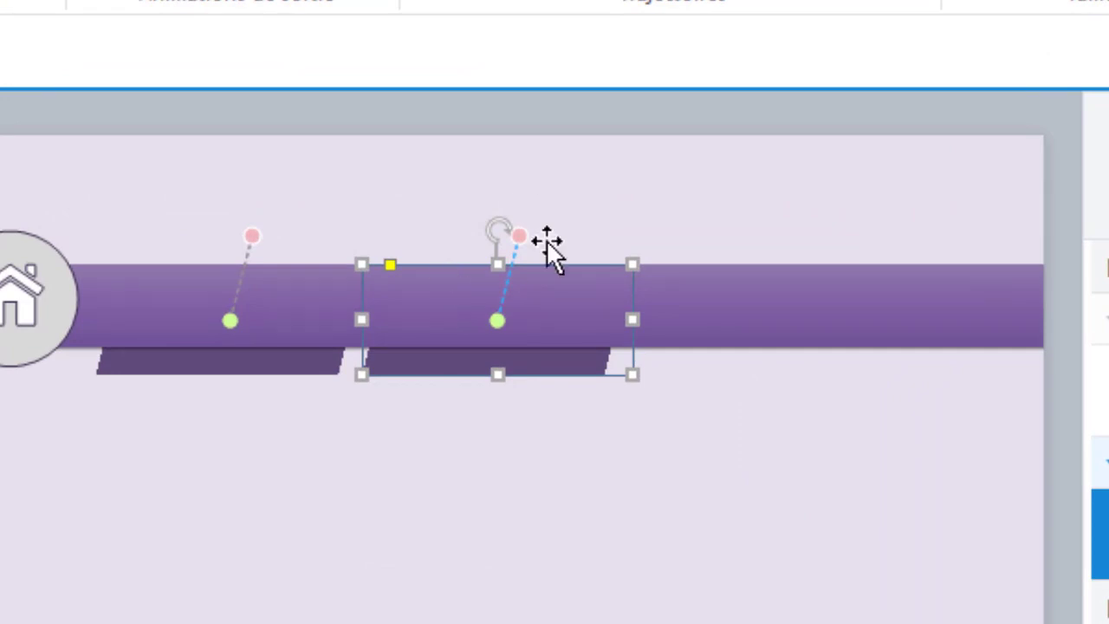
click(501, 319)
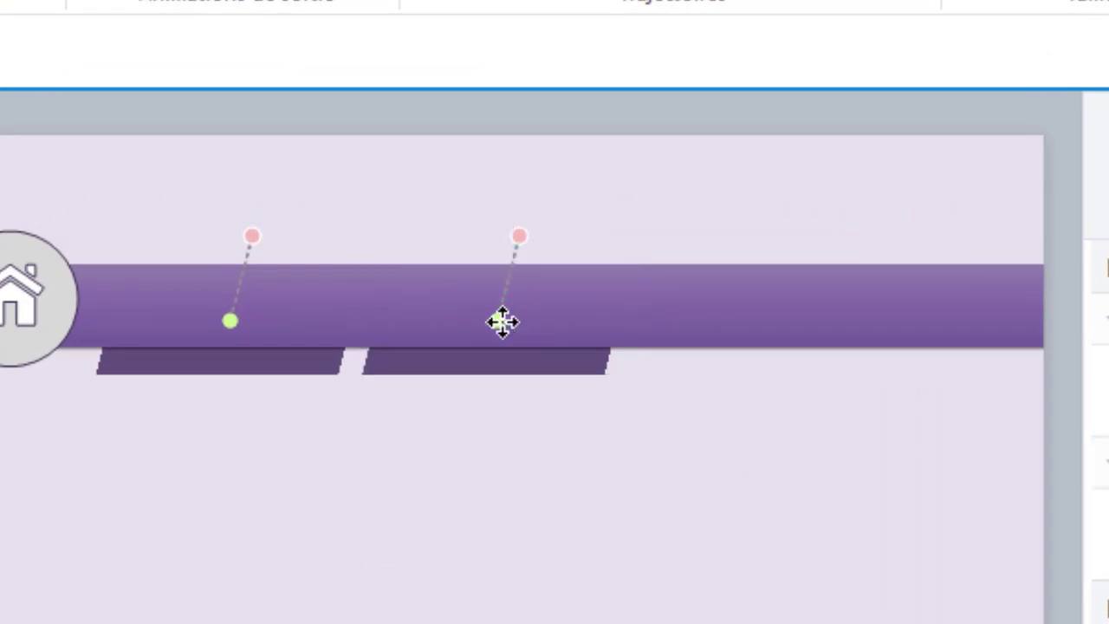
click(494, 315)
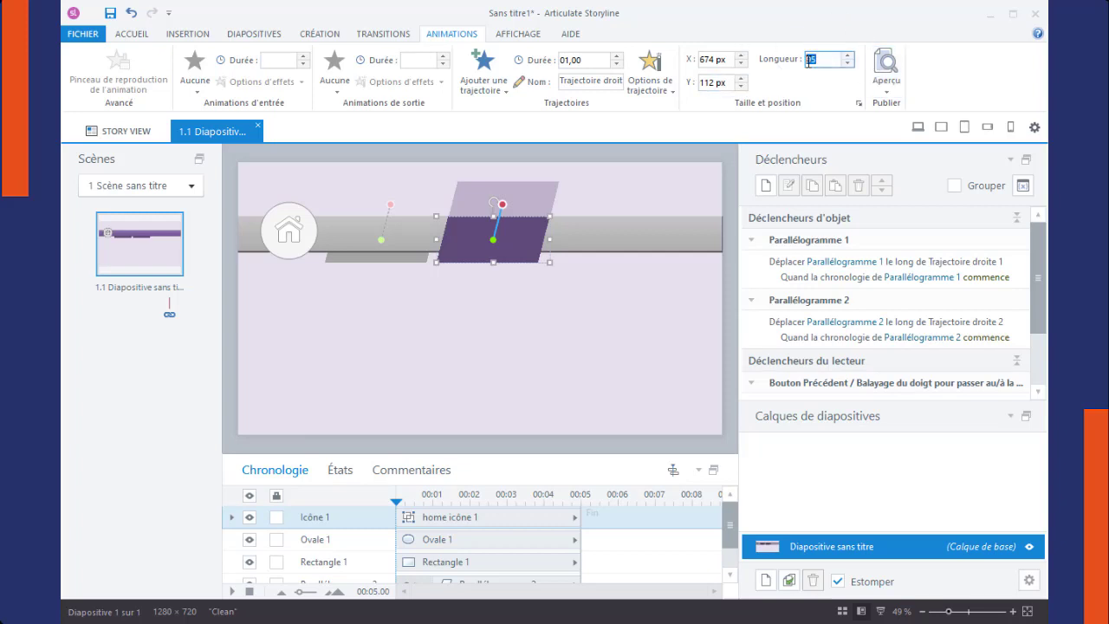
text(95)
key(Return)
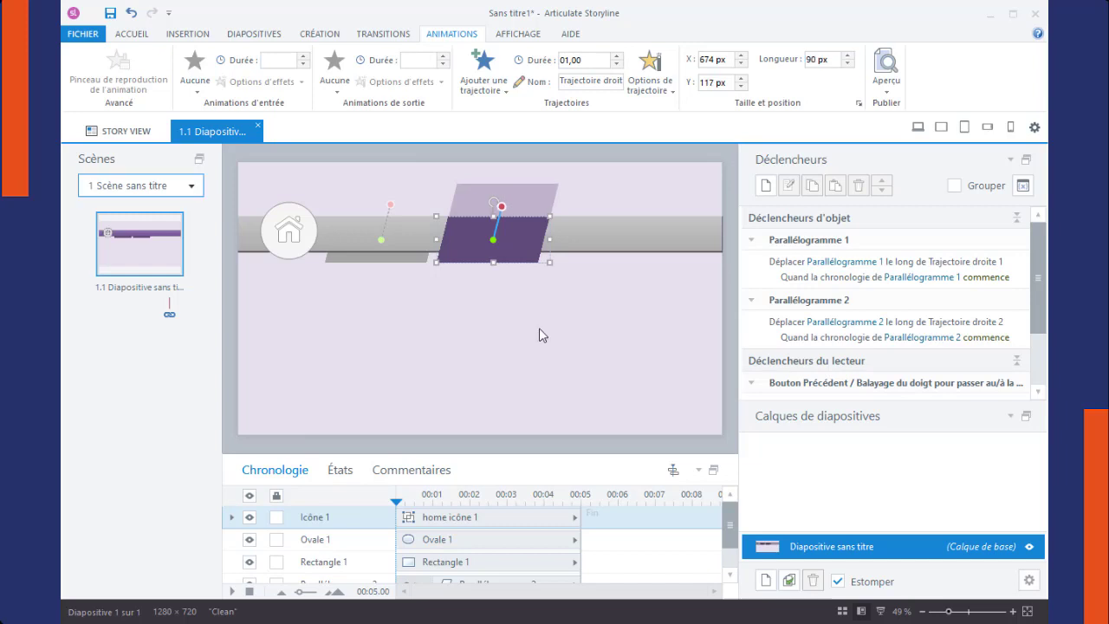
click(815, 58)
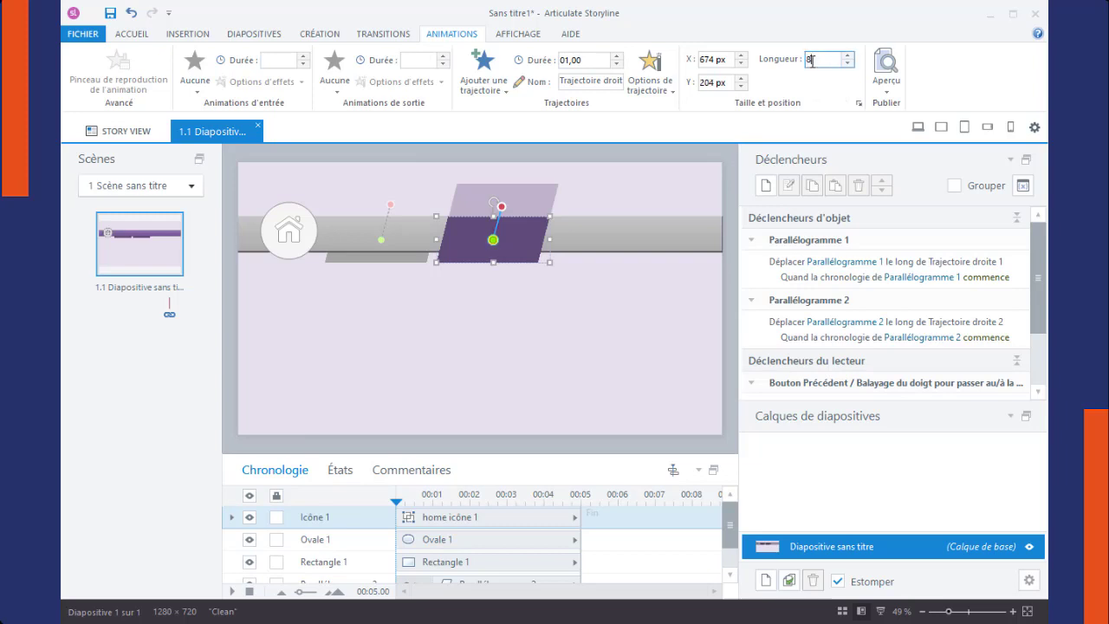
key(Return)
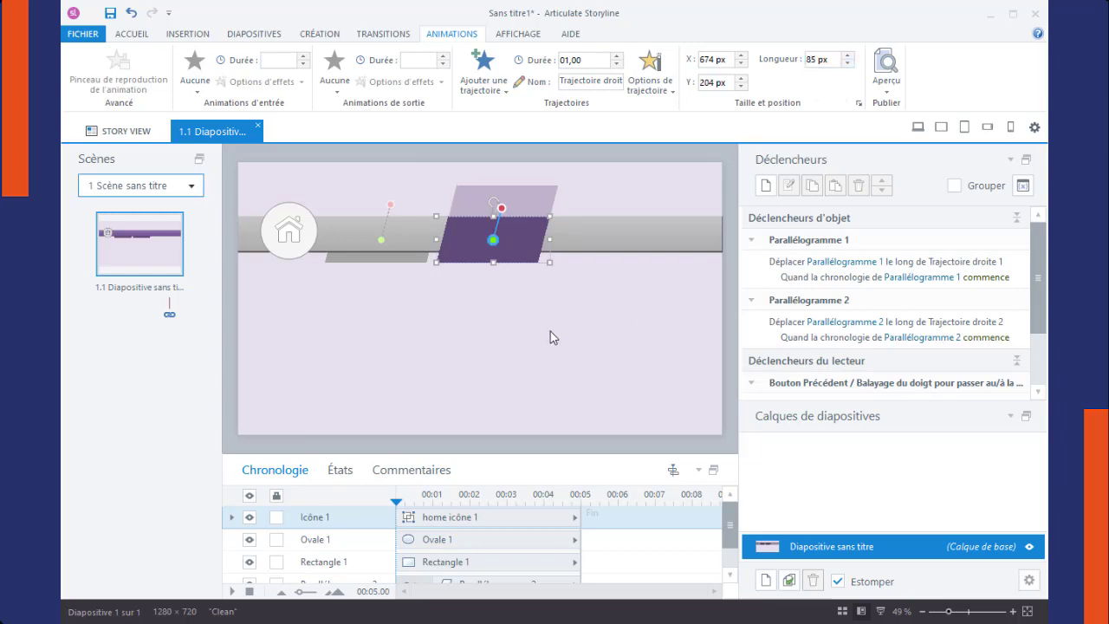
click(550, 331)
Step: Fill the second parallelogram with the lighter purple theme colour "Accent 4, 40 % plus clair"
click(534, 260)
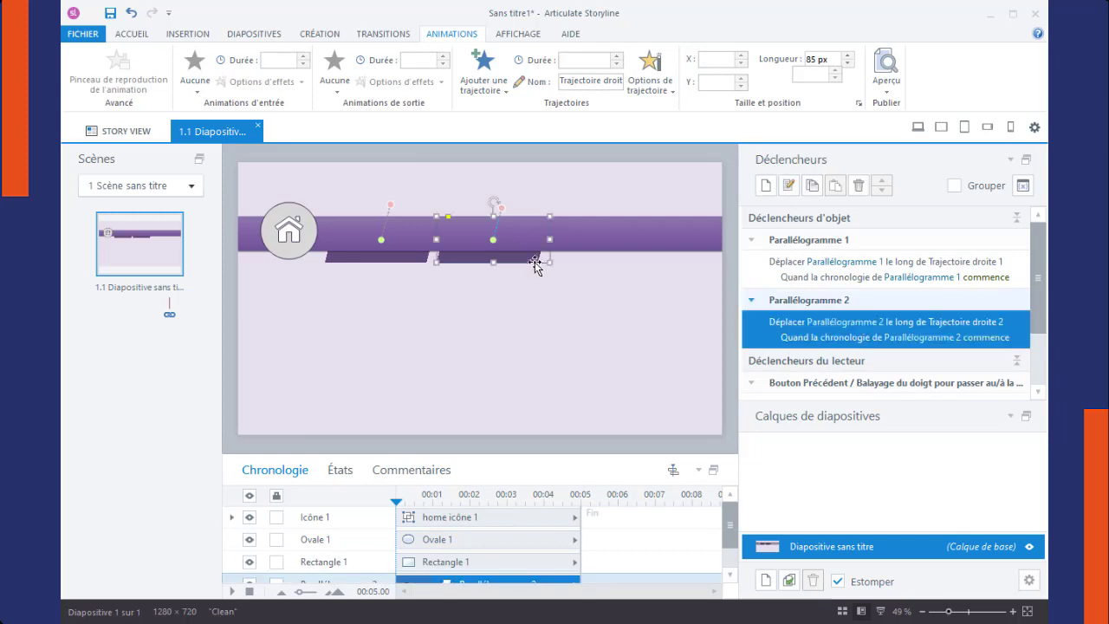
click(653, 35)
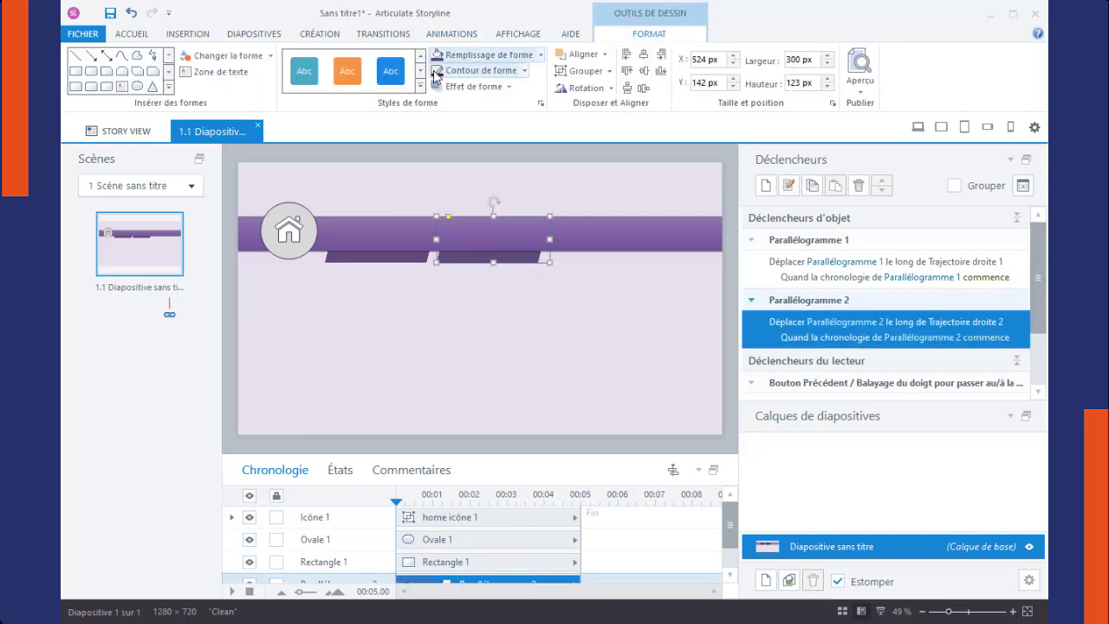
click(540, 55)
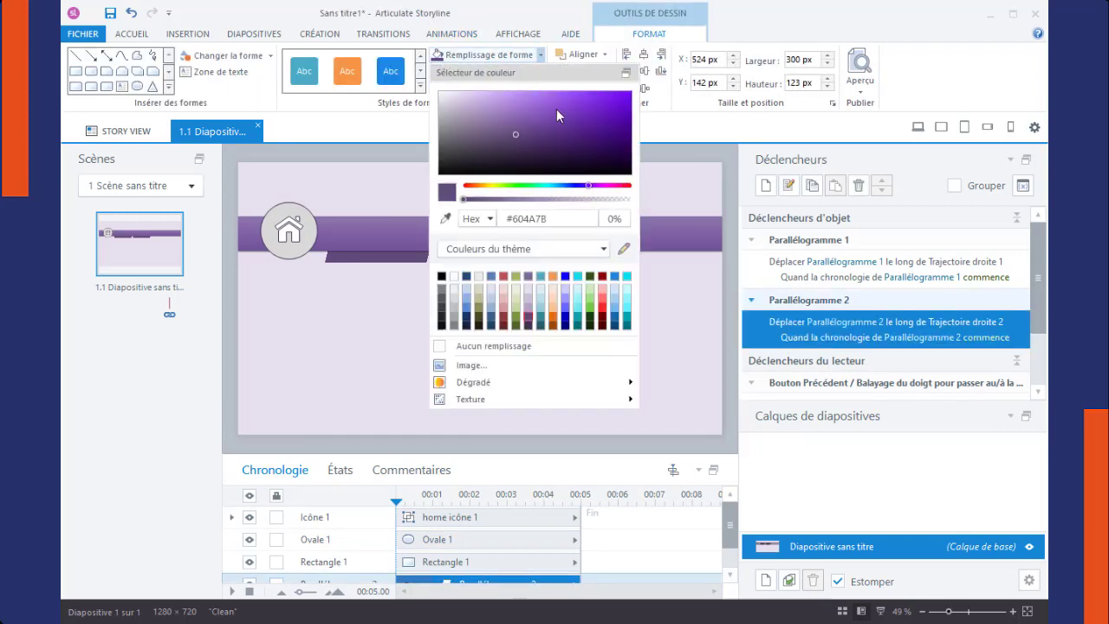
click(530, 309)
click(382, 351)
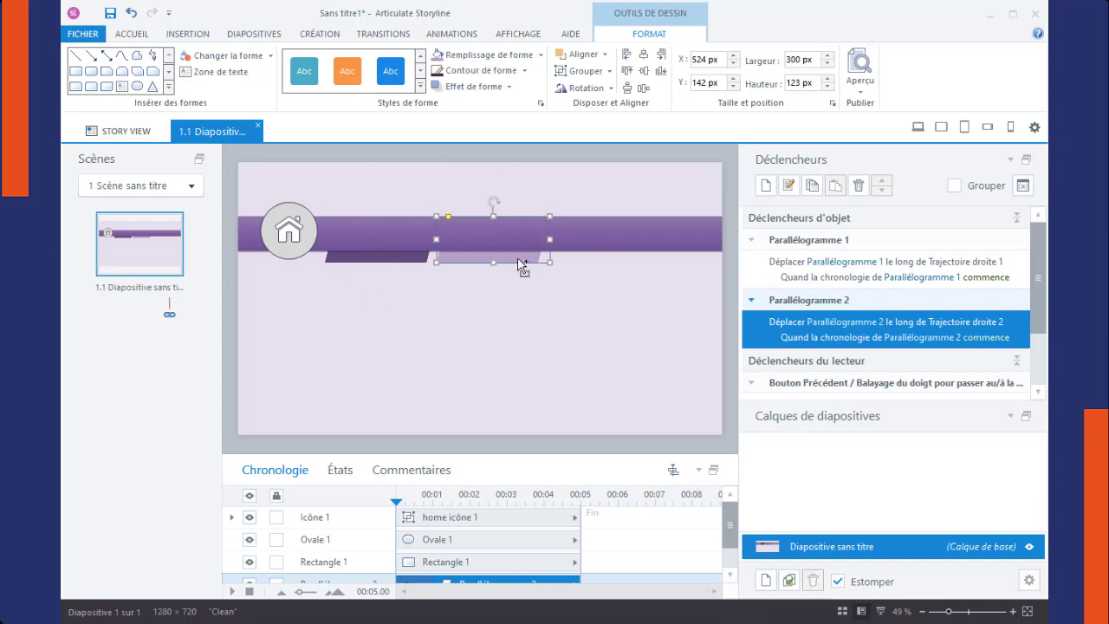
Step: Copy the light purple parallelogram to about X 832 px, Y 144 px along the bar and shorten the copy's motion path
drag(522, 263, 630, 261)
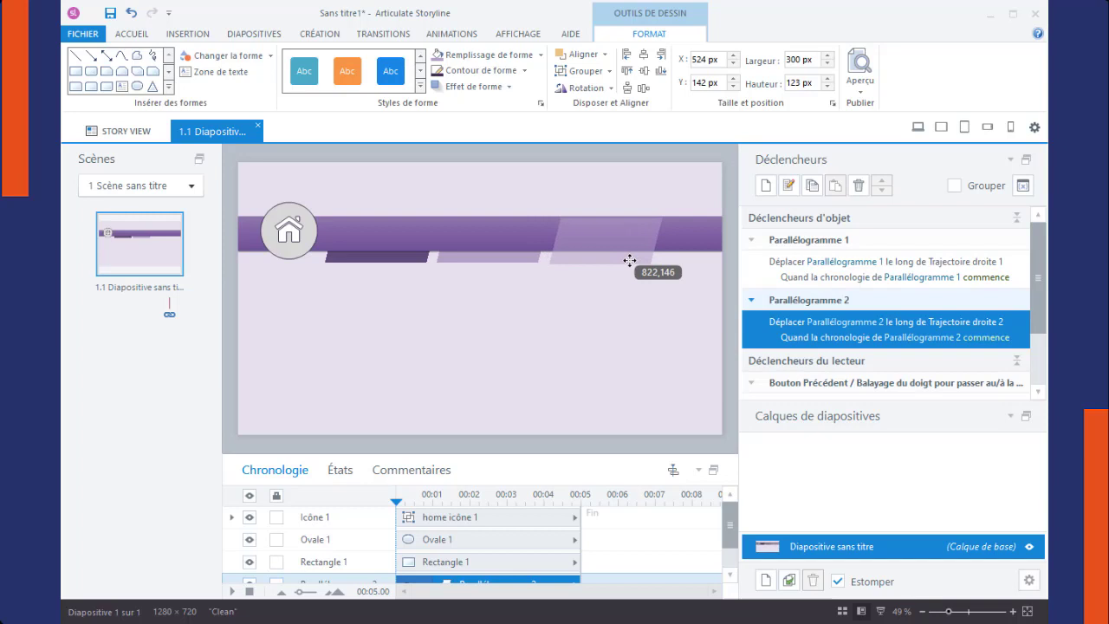
drag(630, 261, 633, 258)
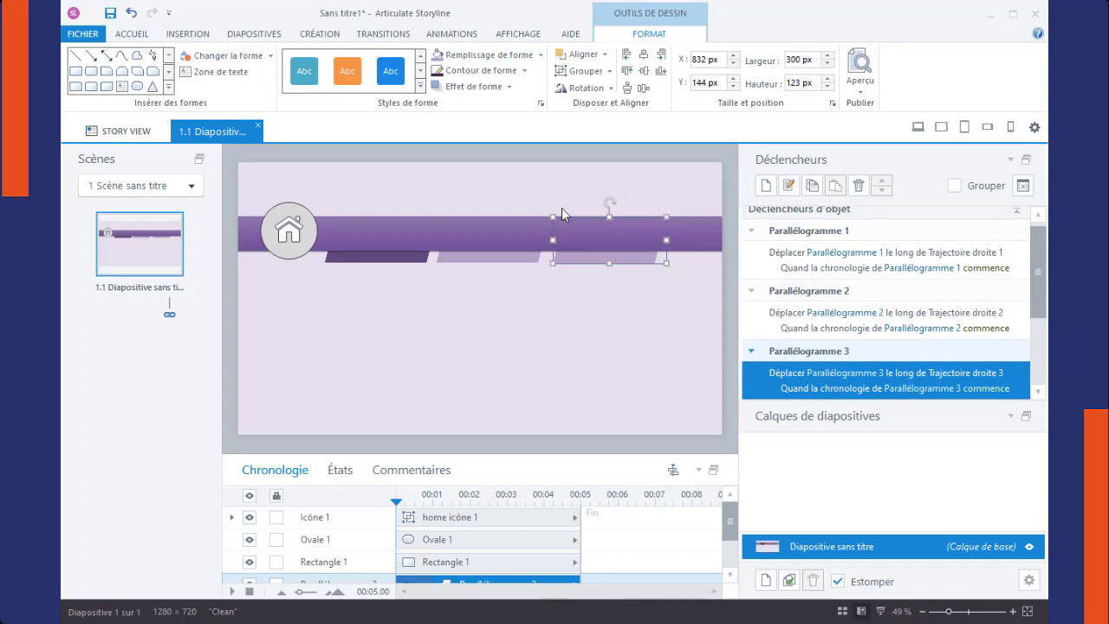
click(450, 33)
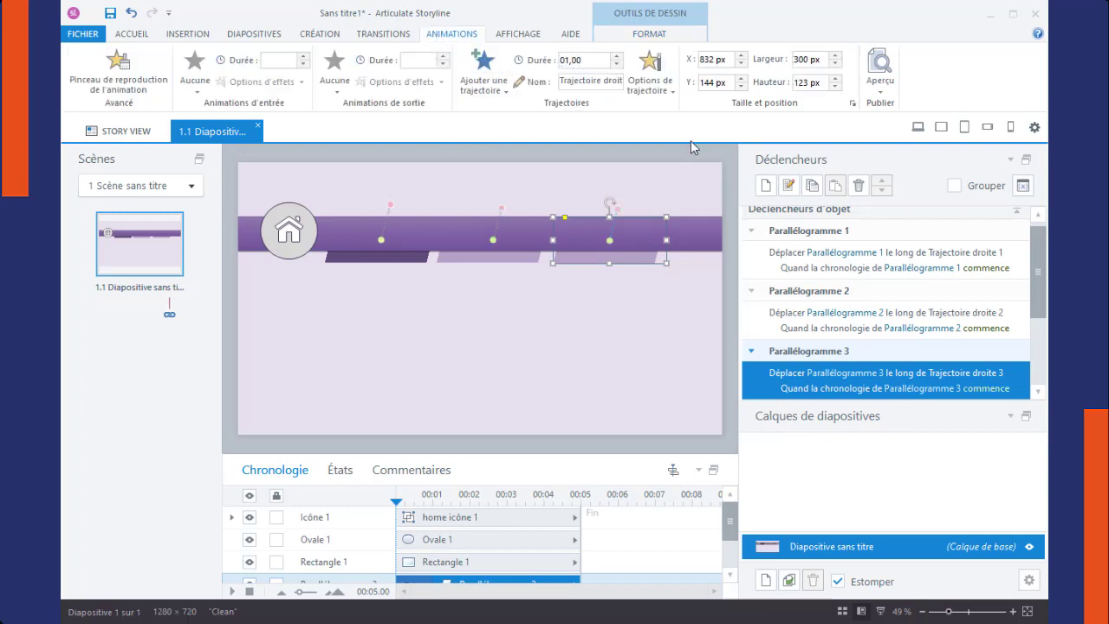
click(609, 242)
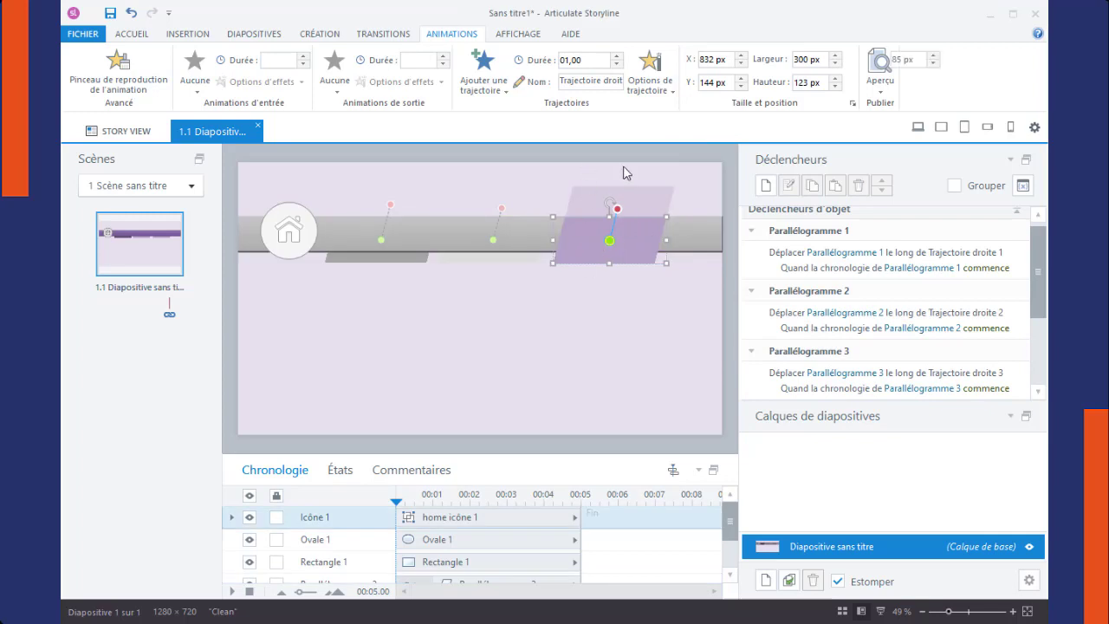
double_click(811, 58)
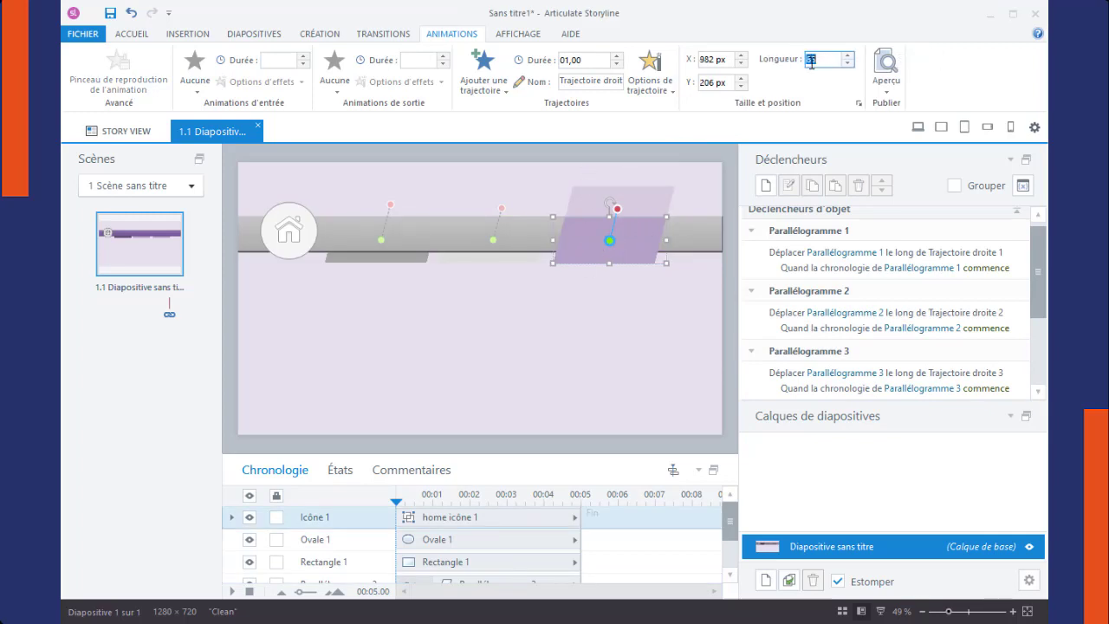
click(618, 302)
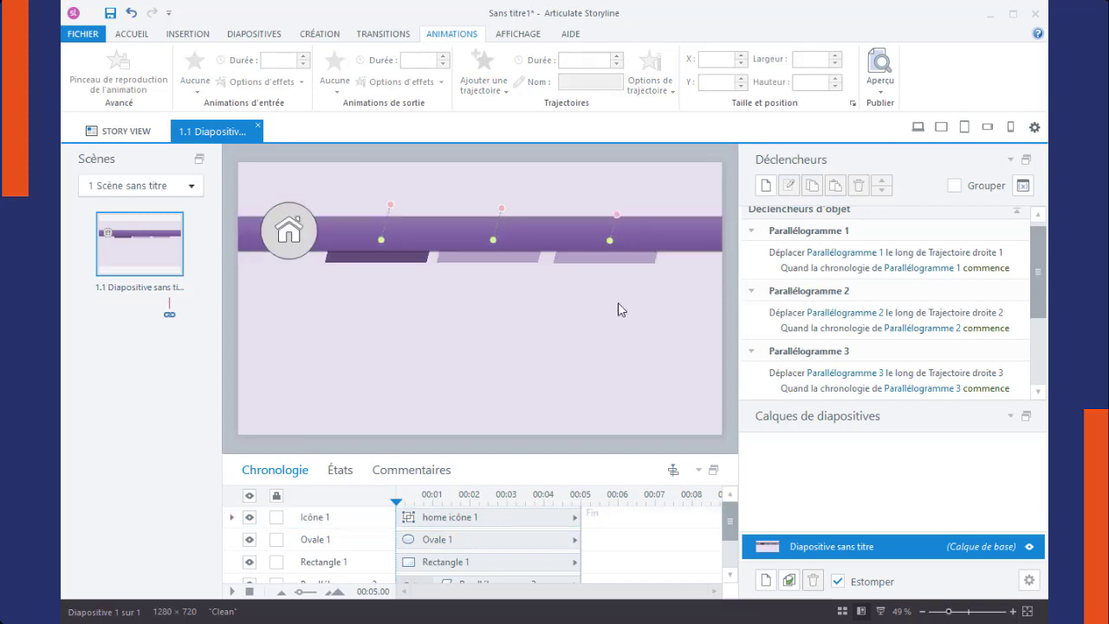
Step: Fill the third parallelogram with a paler tint of the purple theme colour than the second one
click(627, 258)
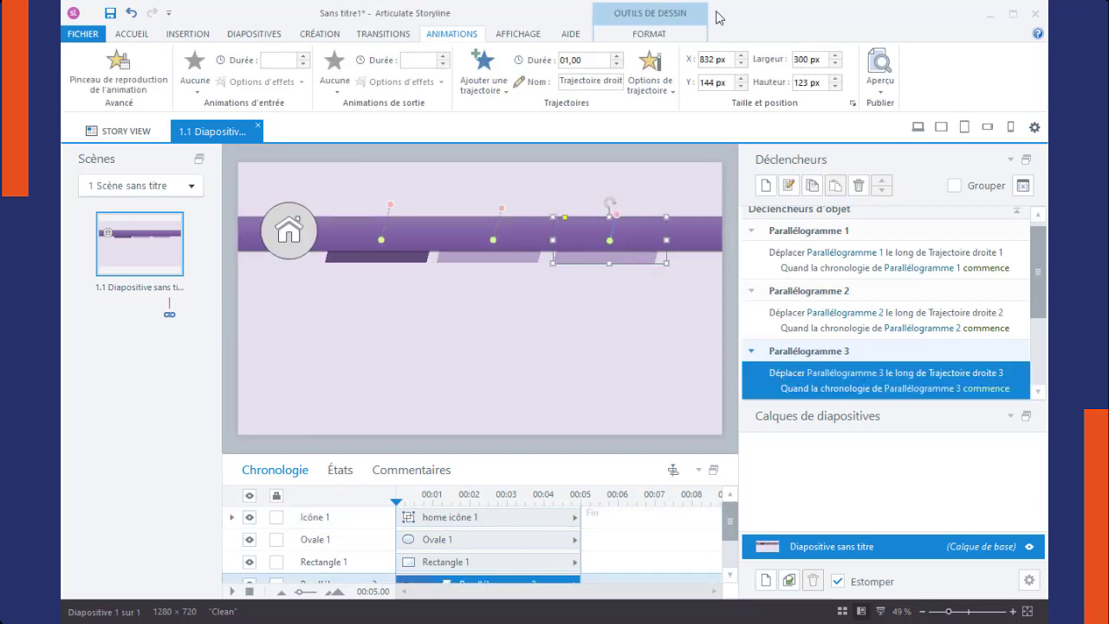
click(649, 37)
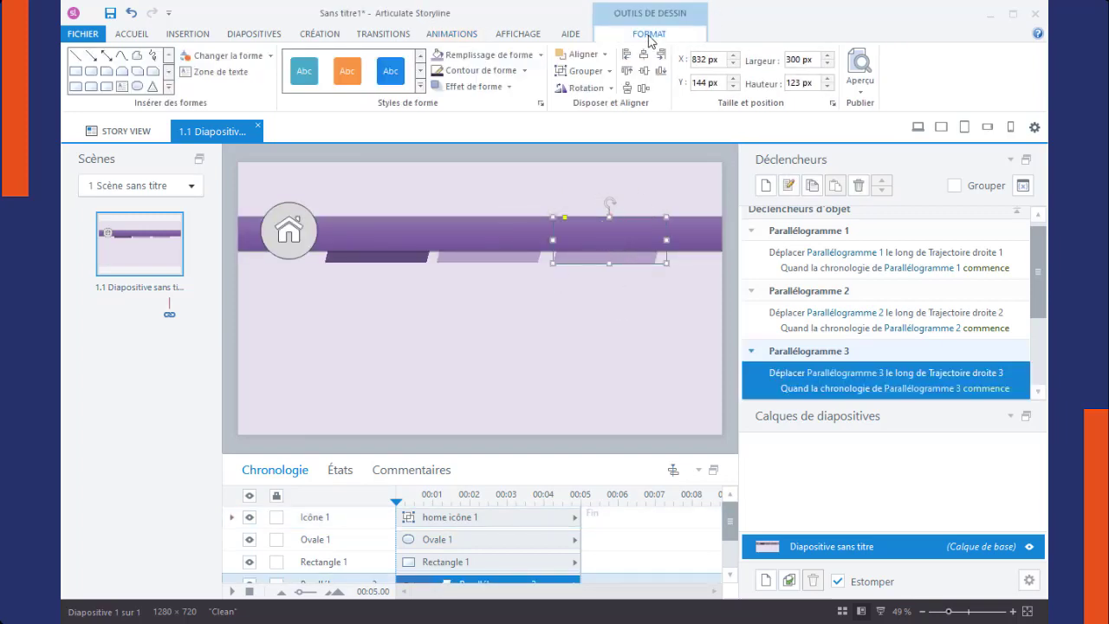
click(540, 55)
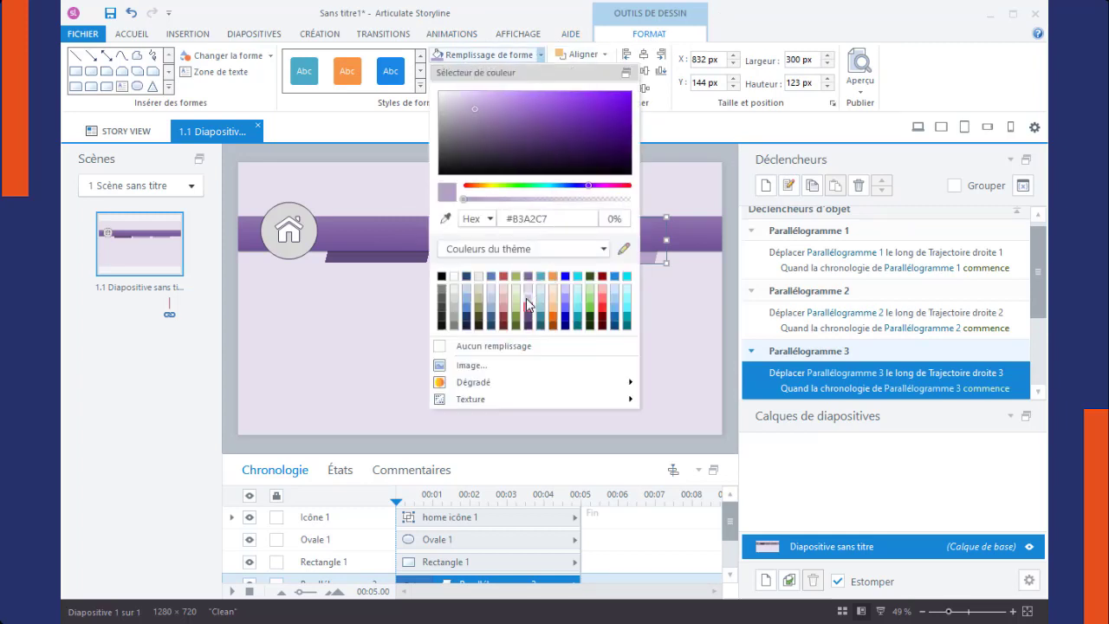
click(525, 299)
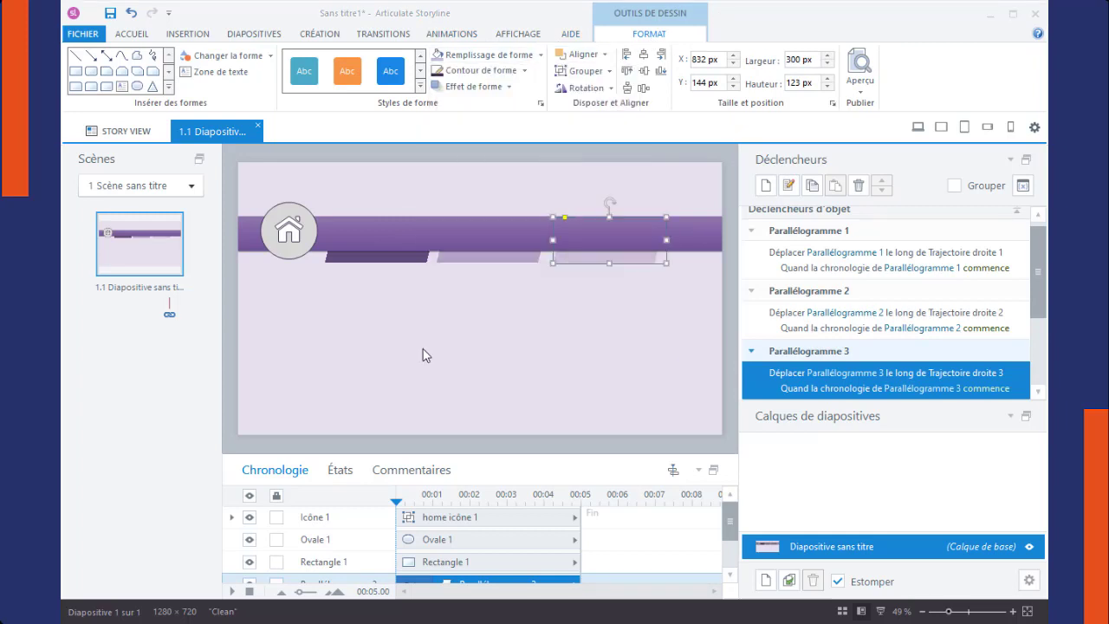
Step: Select all three parallelograms under the bar and distribute them horizontally
click(397, 249)
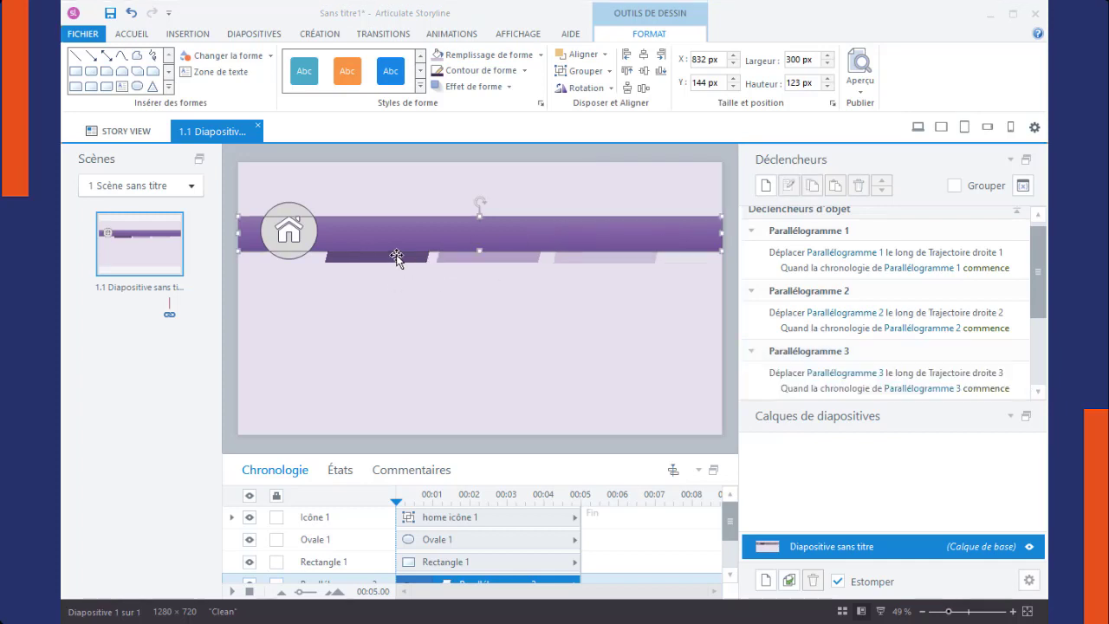
click(400, 261)
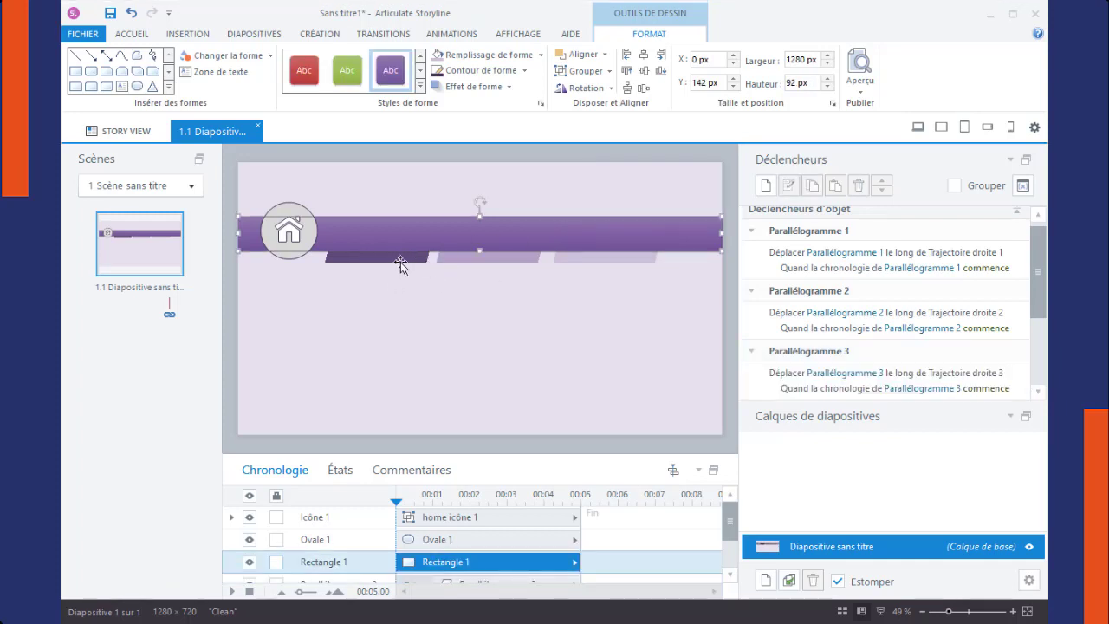
shift+click(483, 263)
shift+click(567, 257)
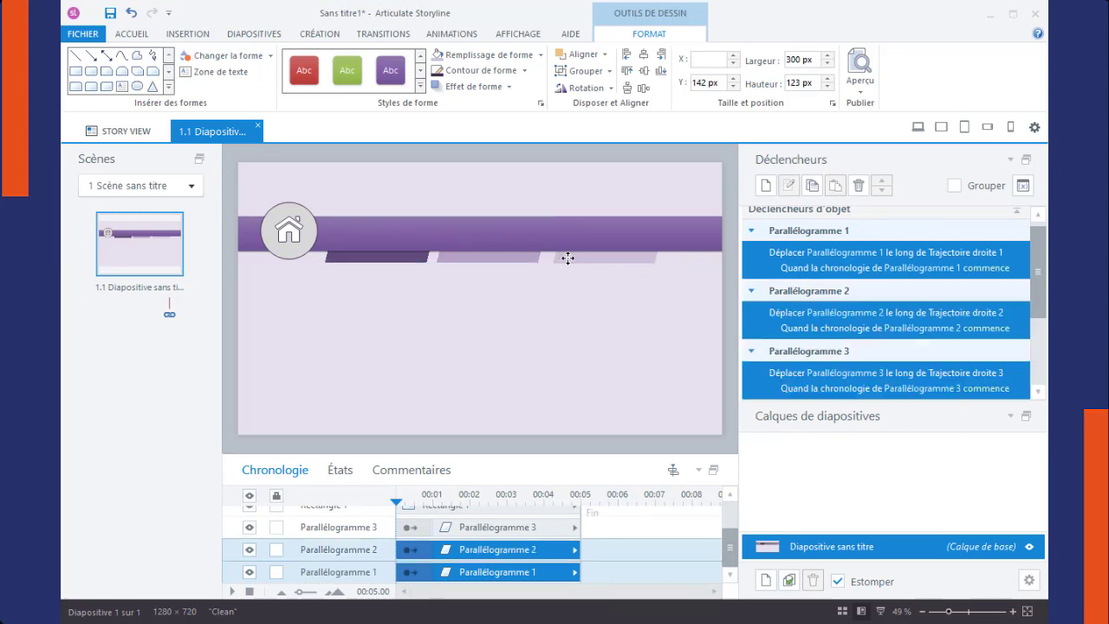
click(130, 35)
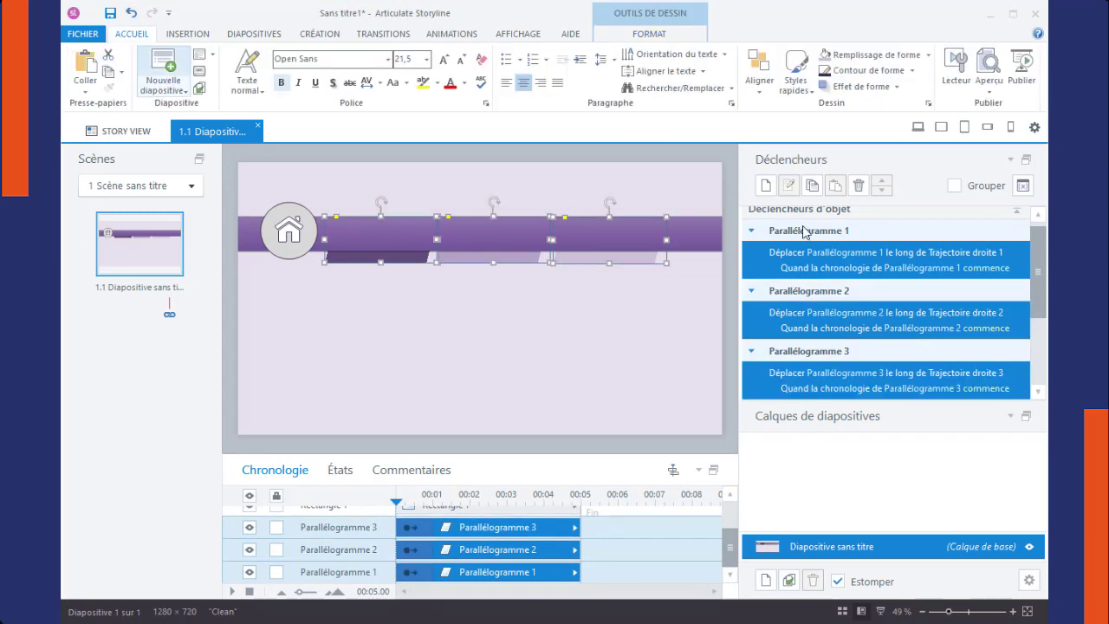
click(759, 91)
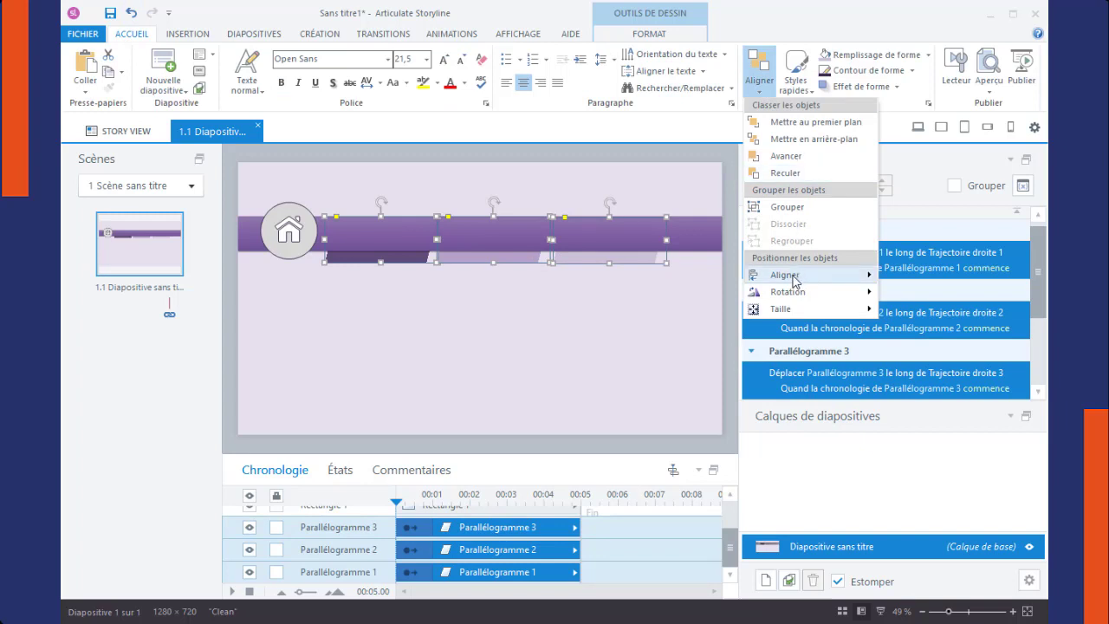
mouse_move(782, 278)
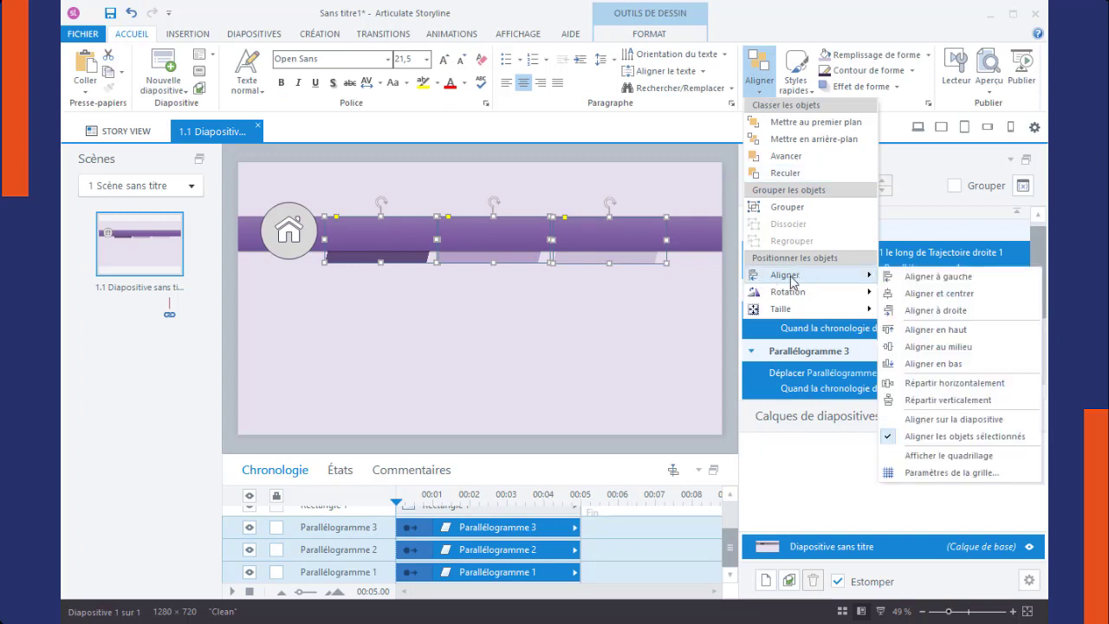
click(958, 384)
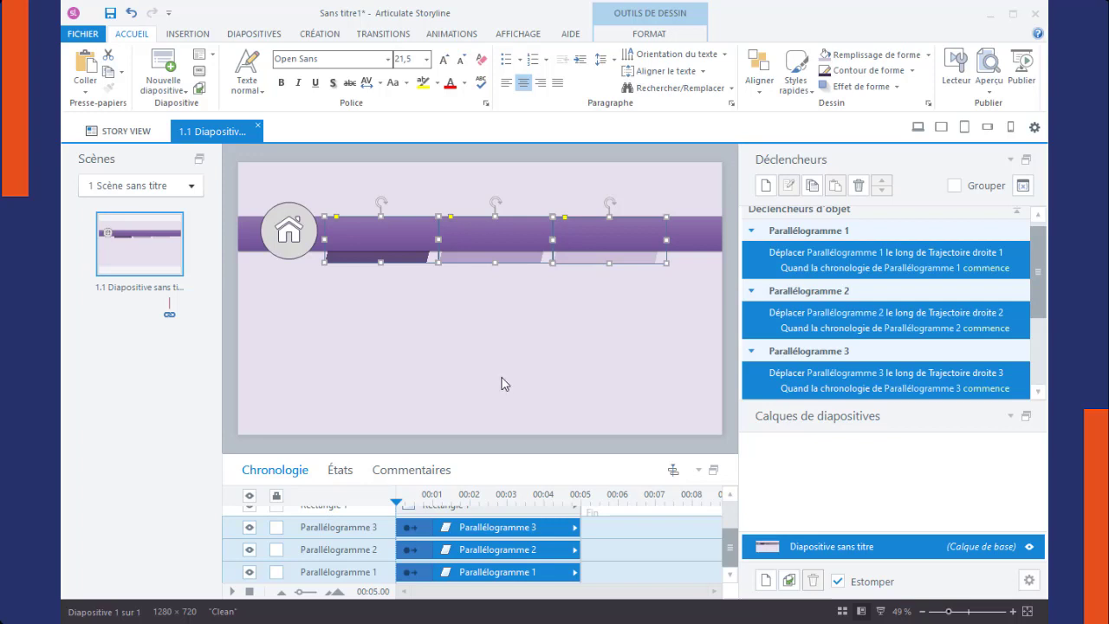
Step: Stagger the timeline starts of Parallélogramme 2 to about 0.5 s and Parallélogramme 3 to about 1 s, and preview this slide
click(475, 267)
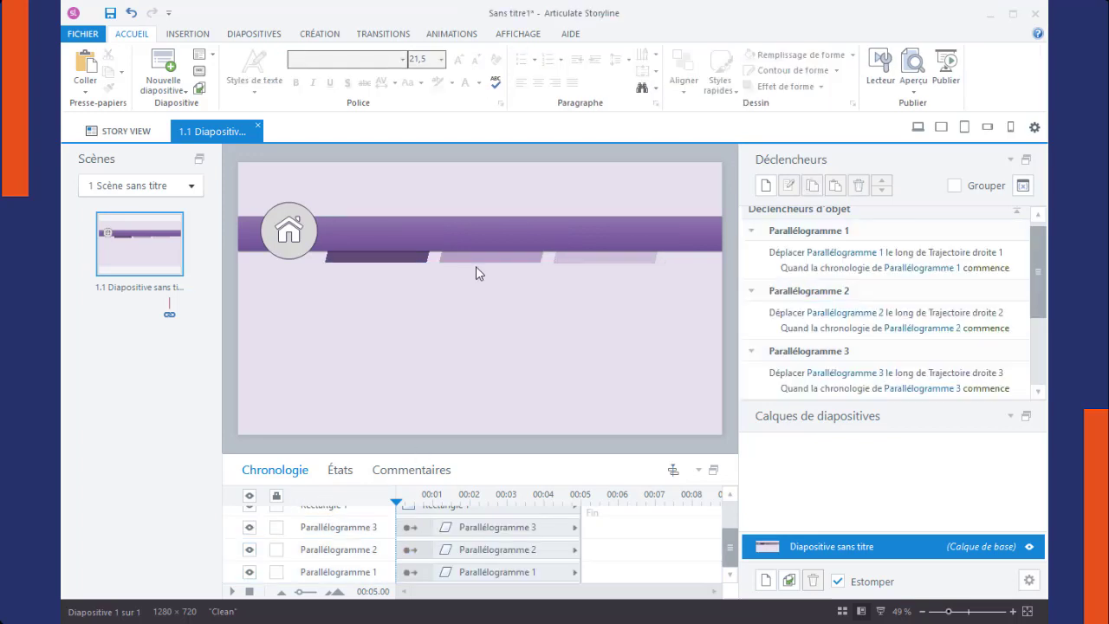
click(477, 257)
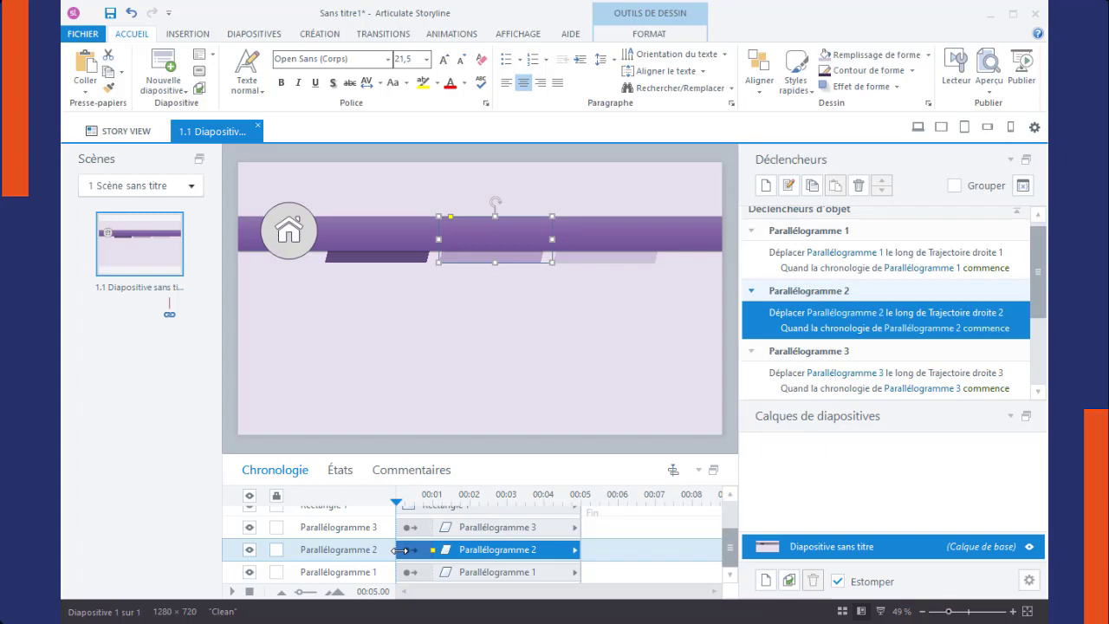
drag(404, 549, 412, 548)
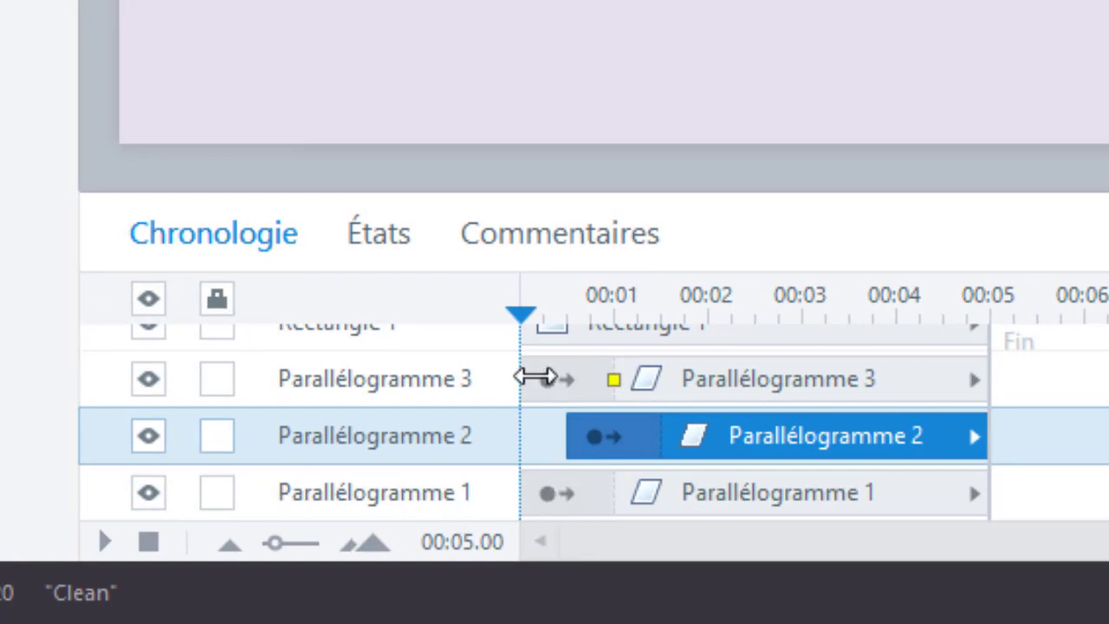
drag(534, 376, 620, 385)
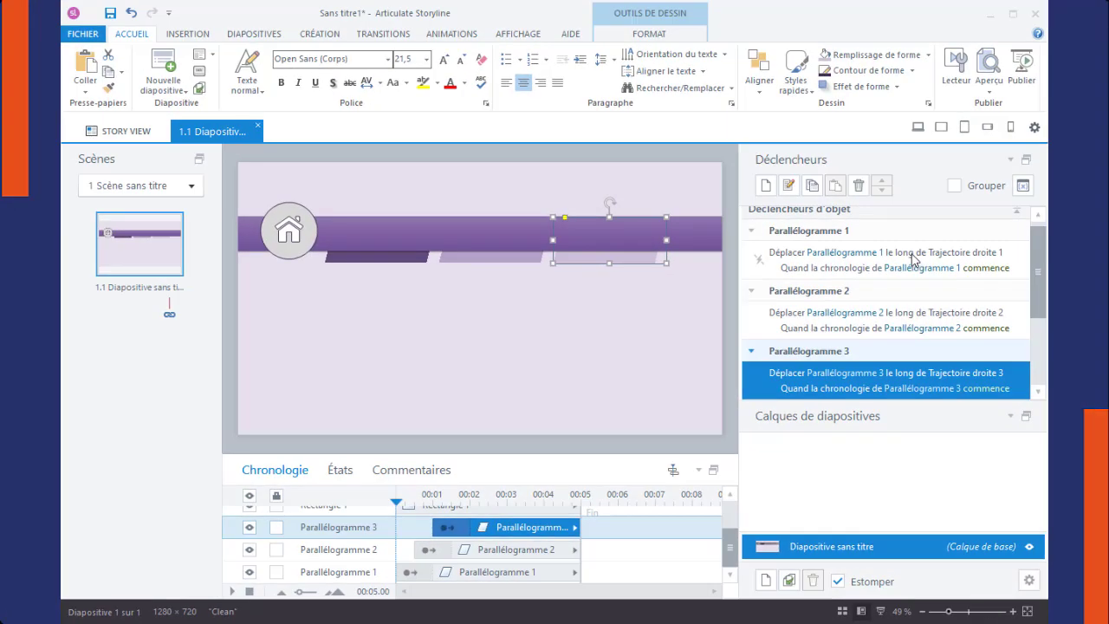
click(987, 85)
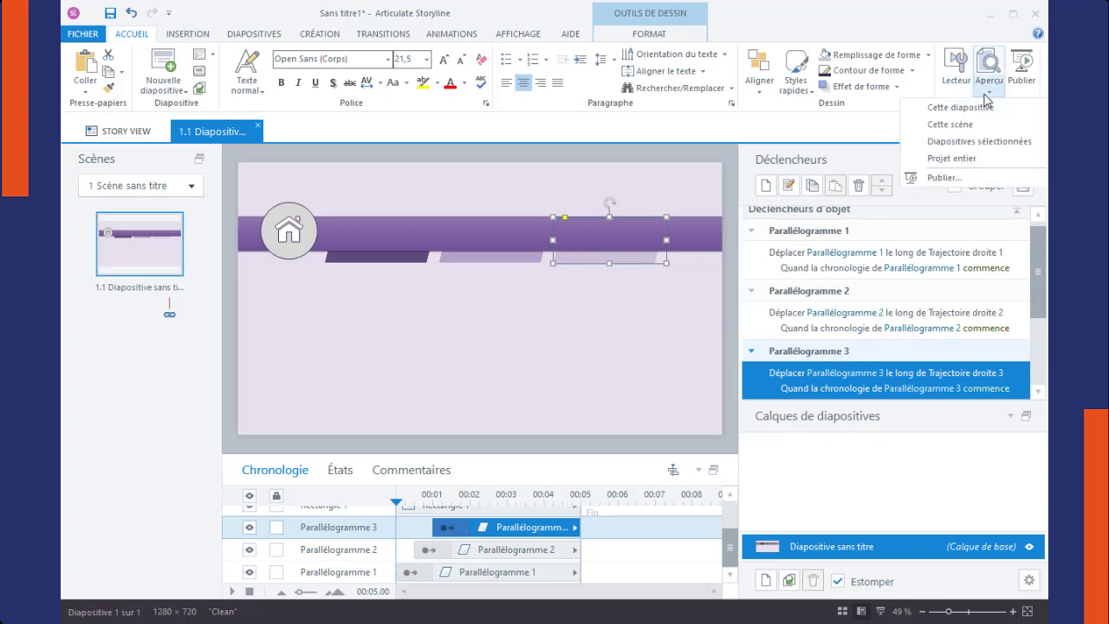
click(960, 107)
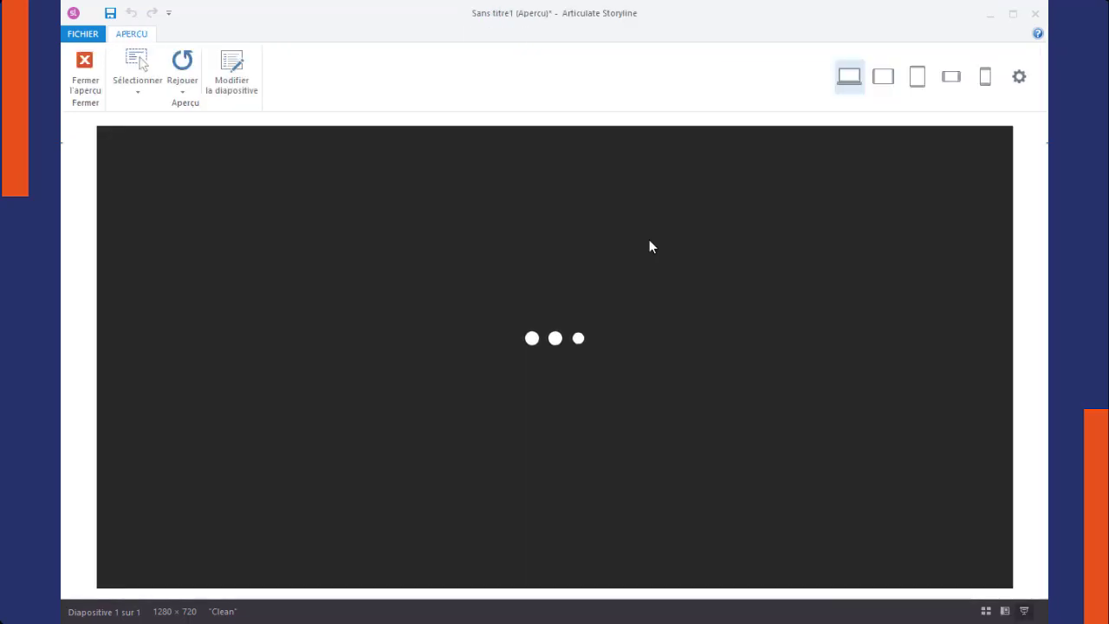